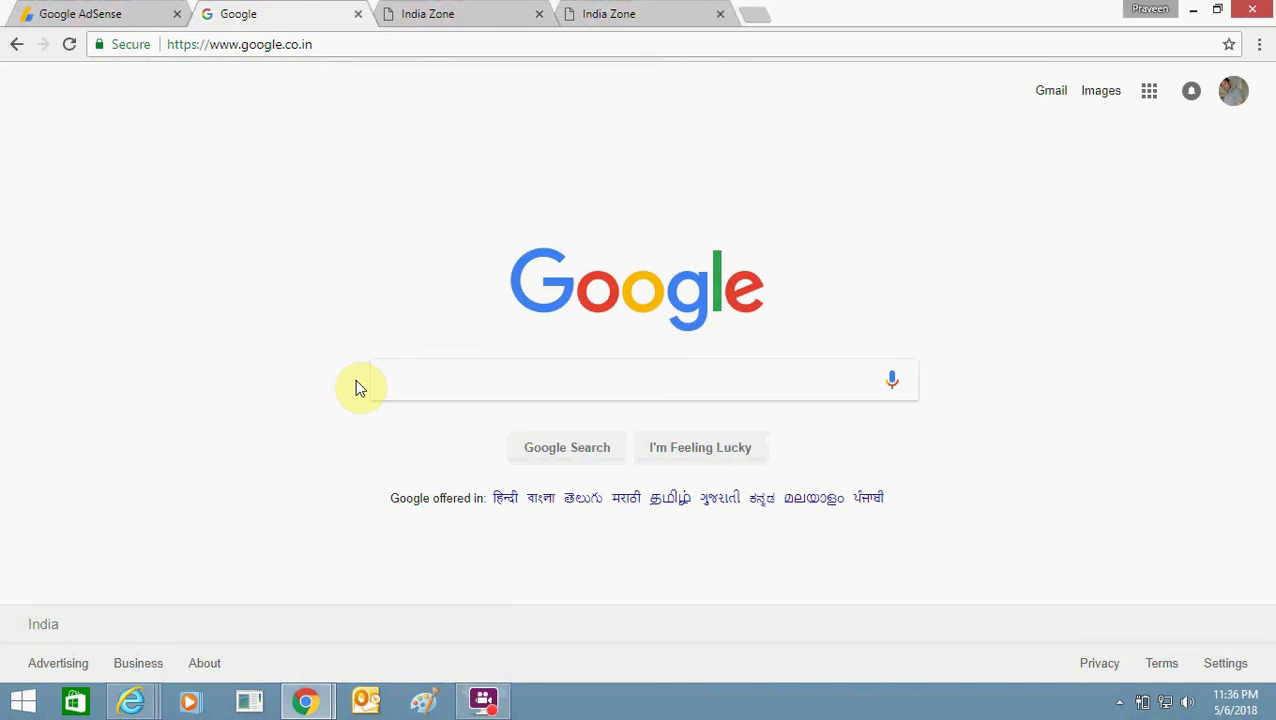
click(563, 12)
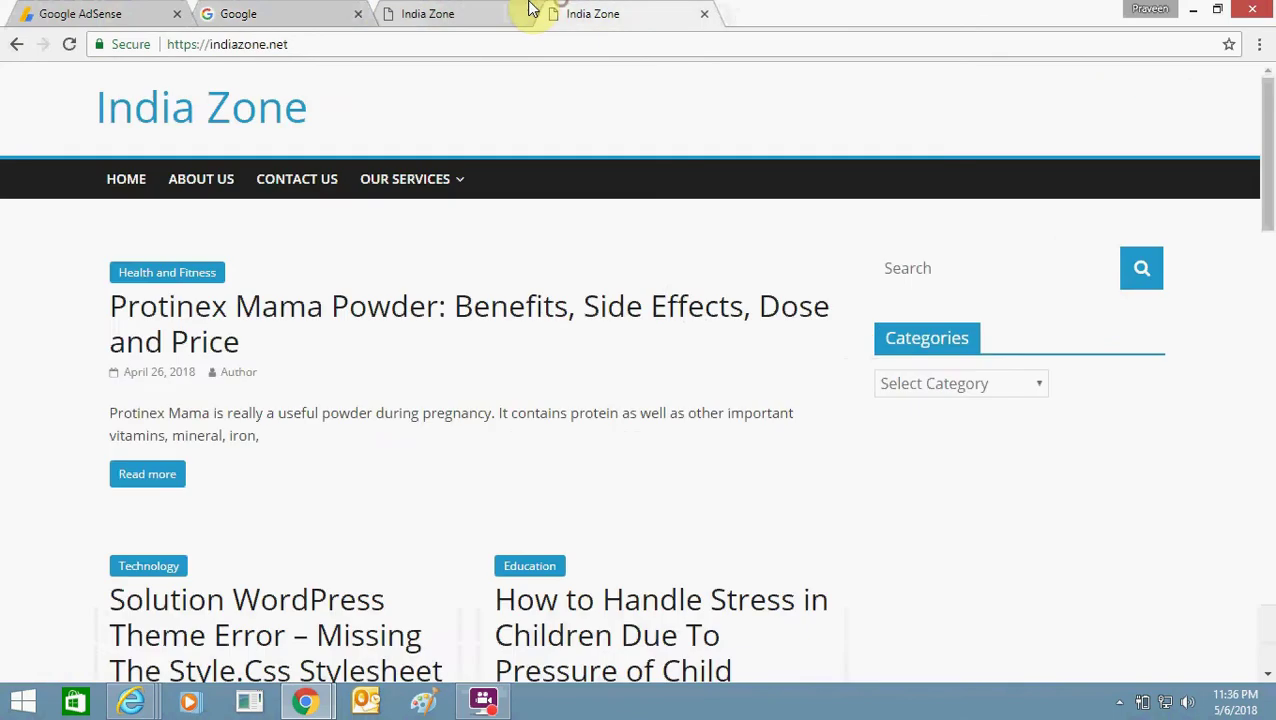
click(472, 8)
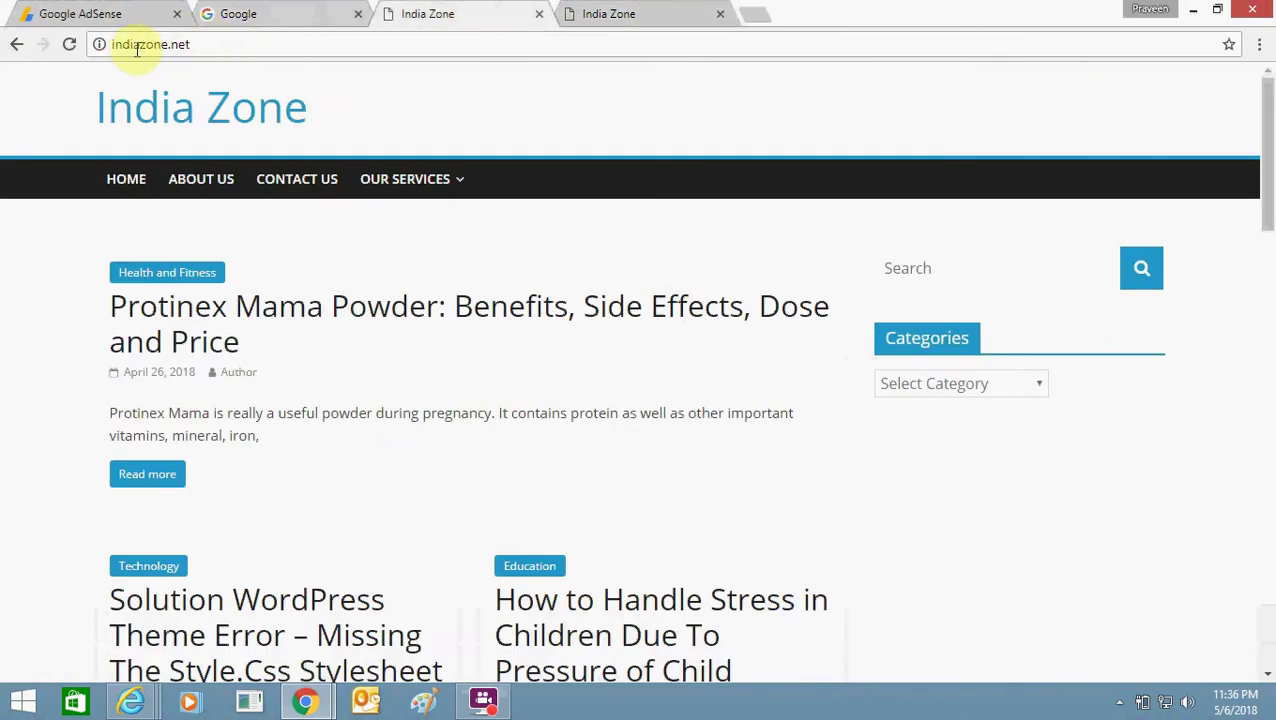
click(574, 9)
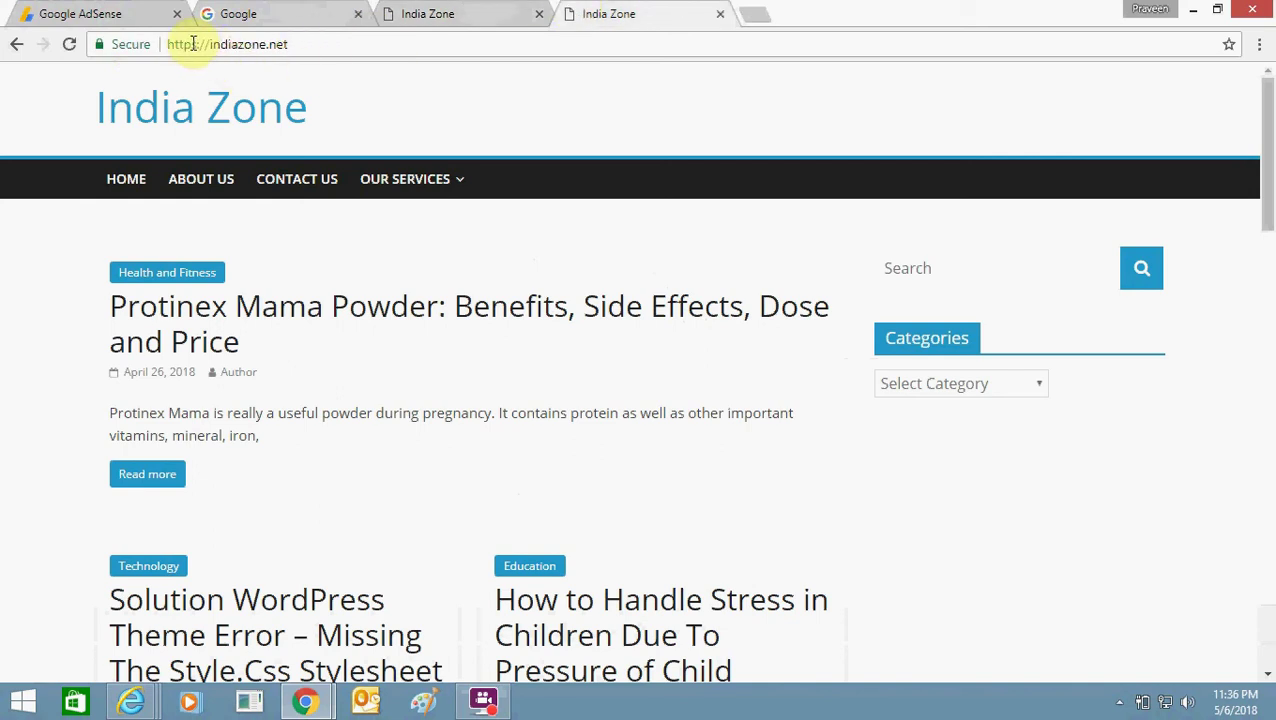
drag(169, 45, 87, 115)
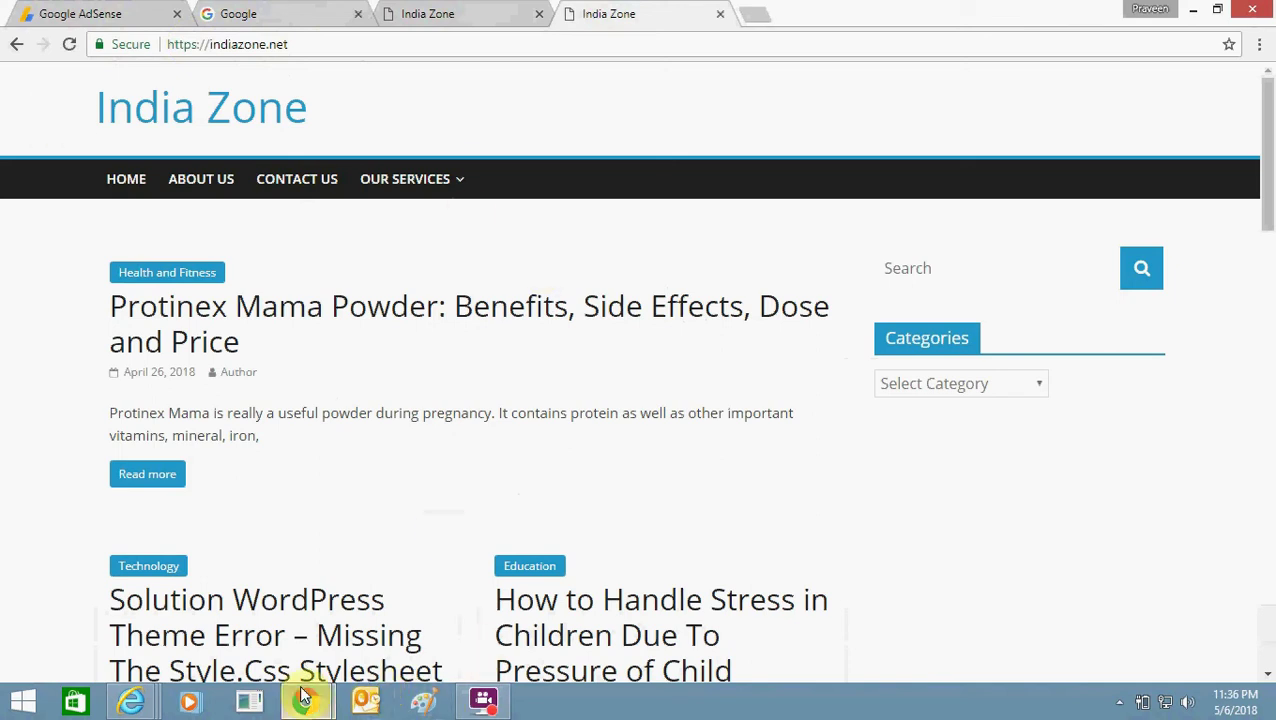
- Bring the cPanel Main window forward and open SSL/TLS from the Security section
mouse_move(305, 697)
click(384, 599)
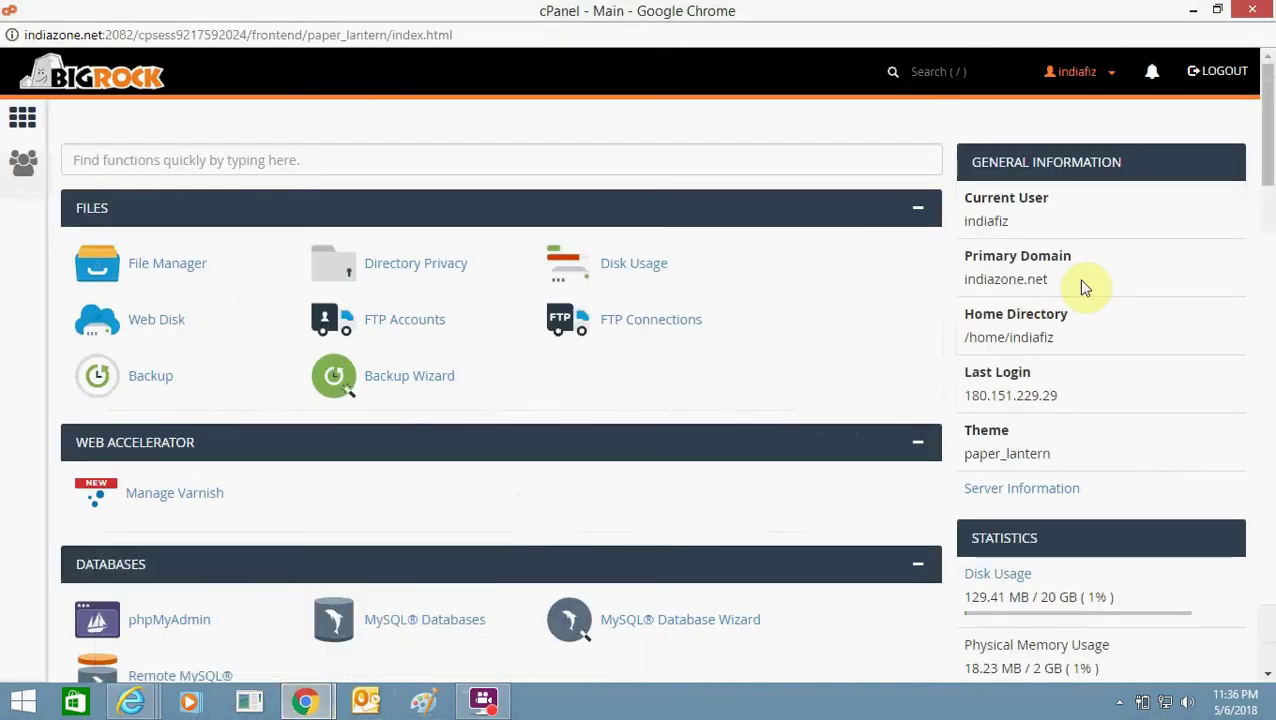
drag(1268, 170, 1268, 480)
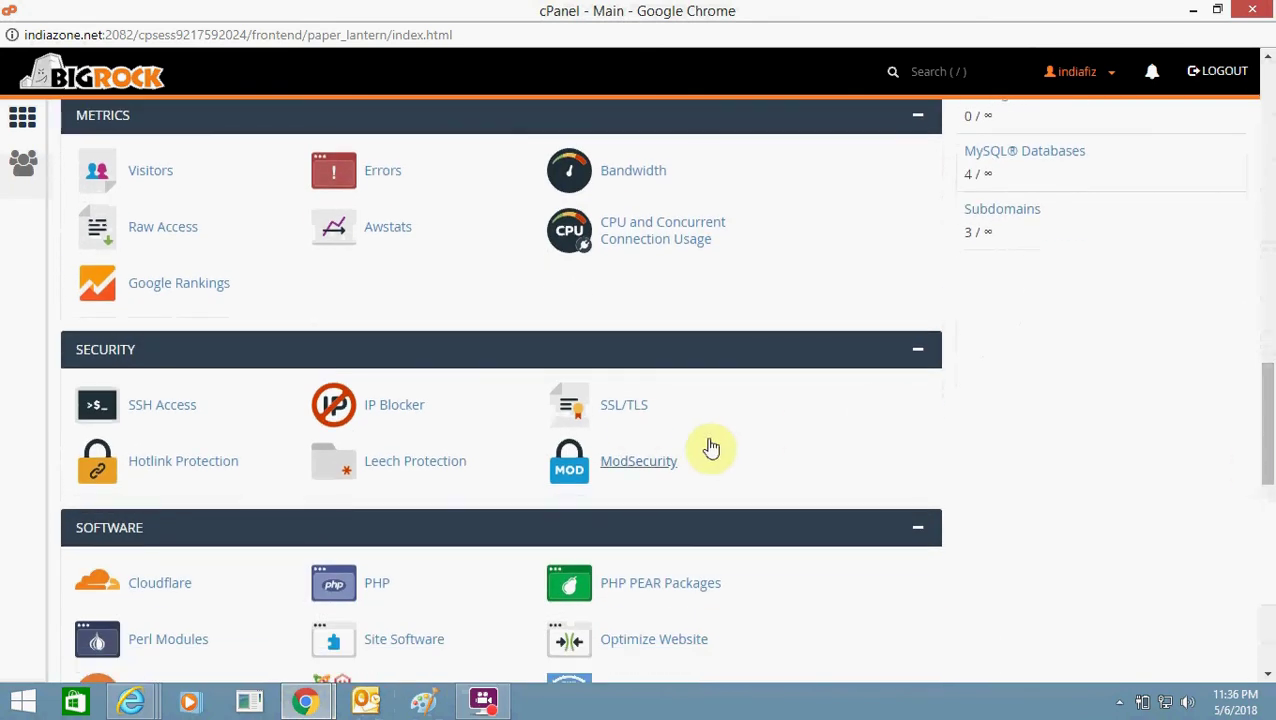
click(630, 413)
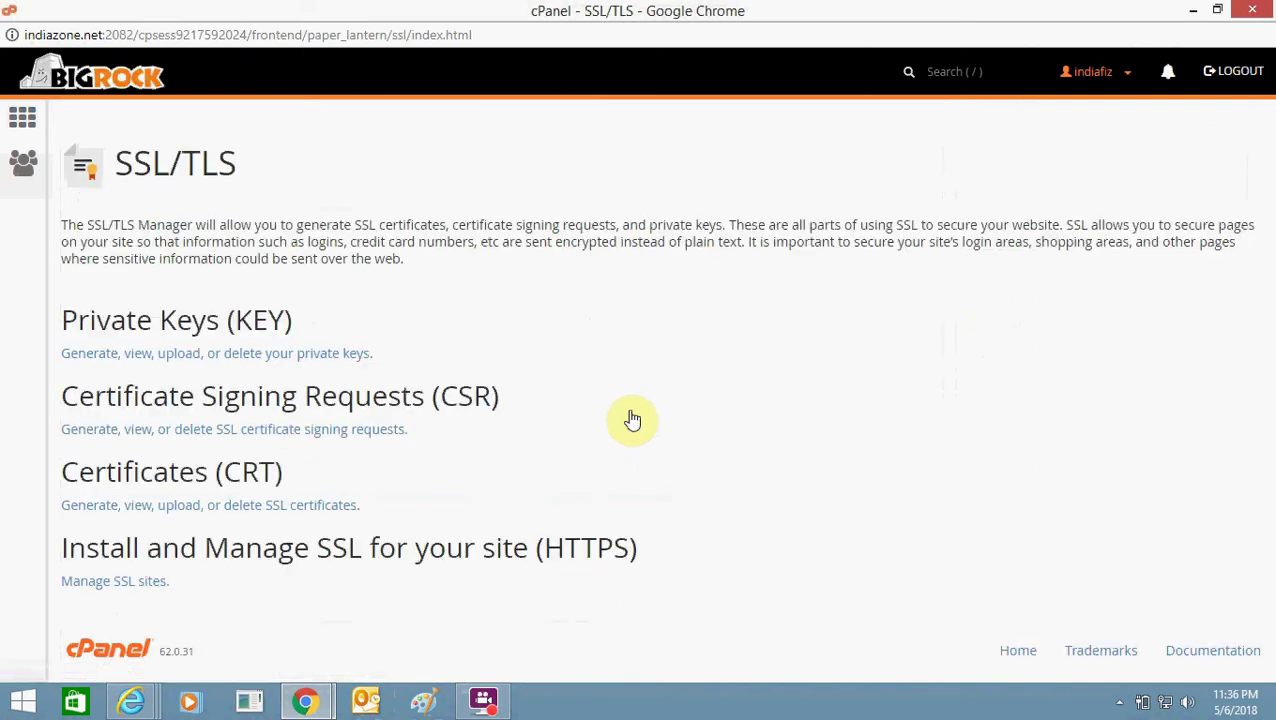
- Under Certificates (CRT), delete the two health.indiazone.net certificates, confirming each deletion
click(225, 507)
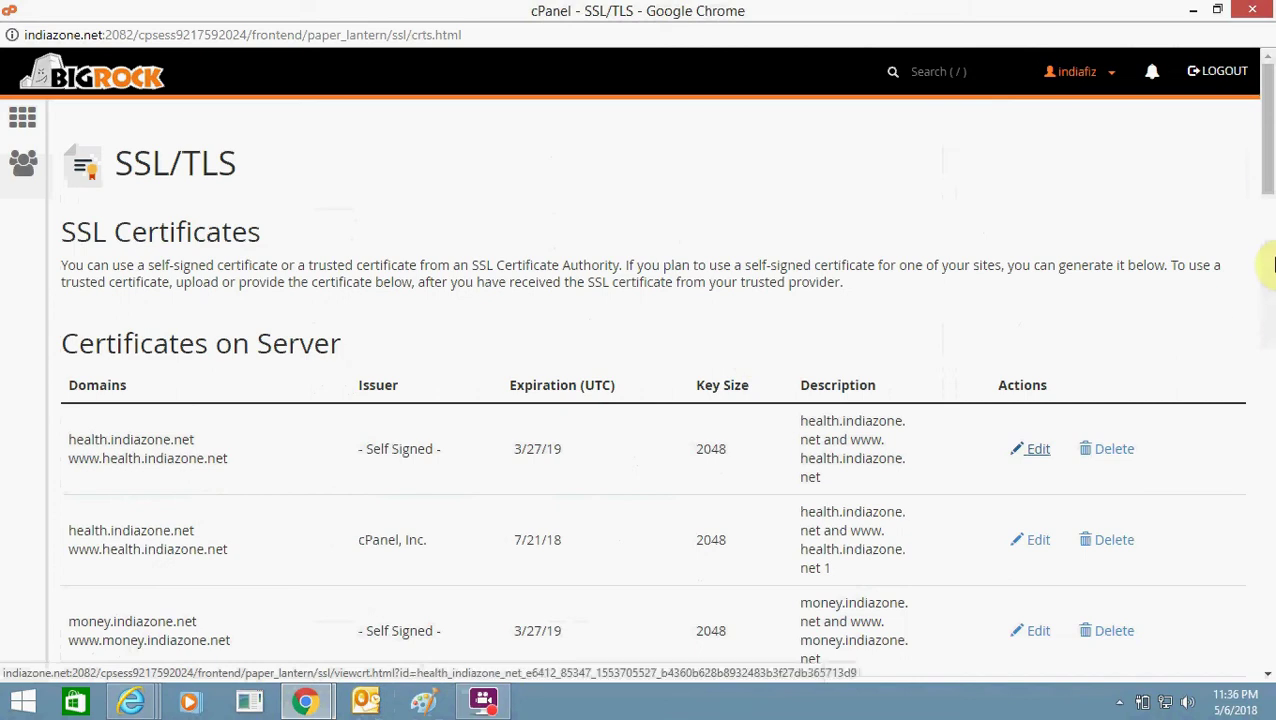
drag(1268, 175, 1270, 219)
click(1127, 203)
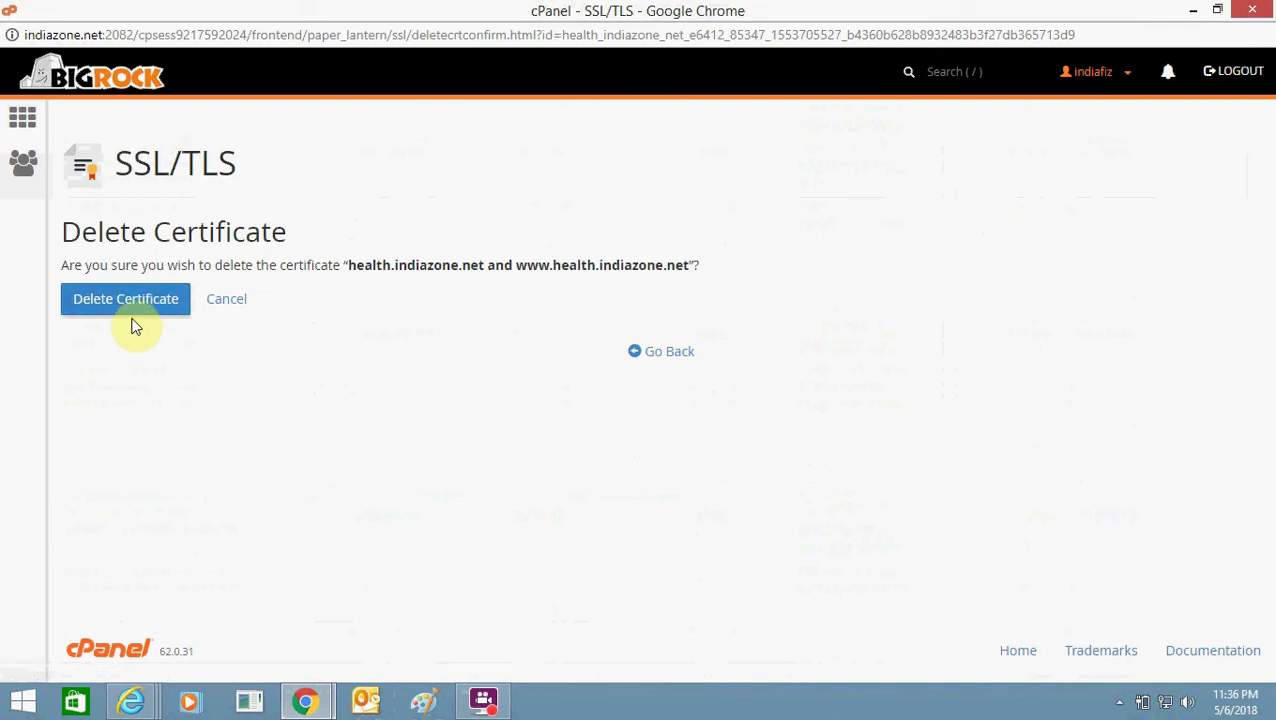
click(129, 310)
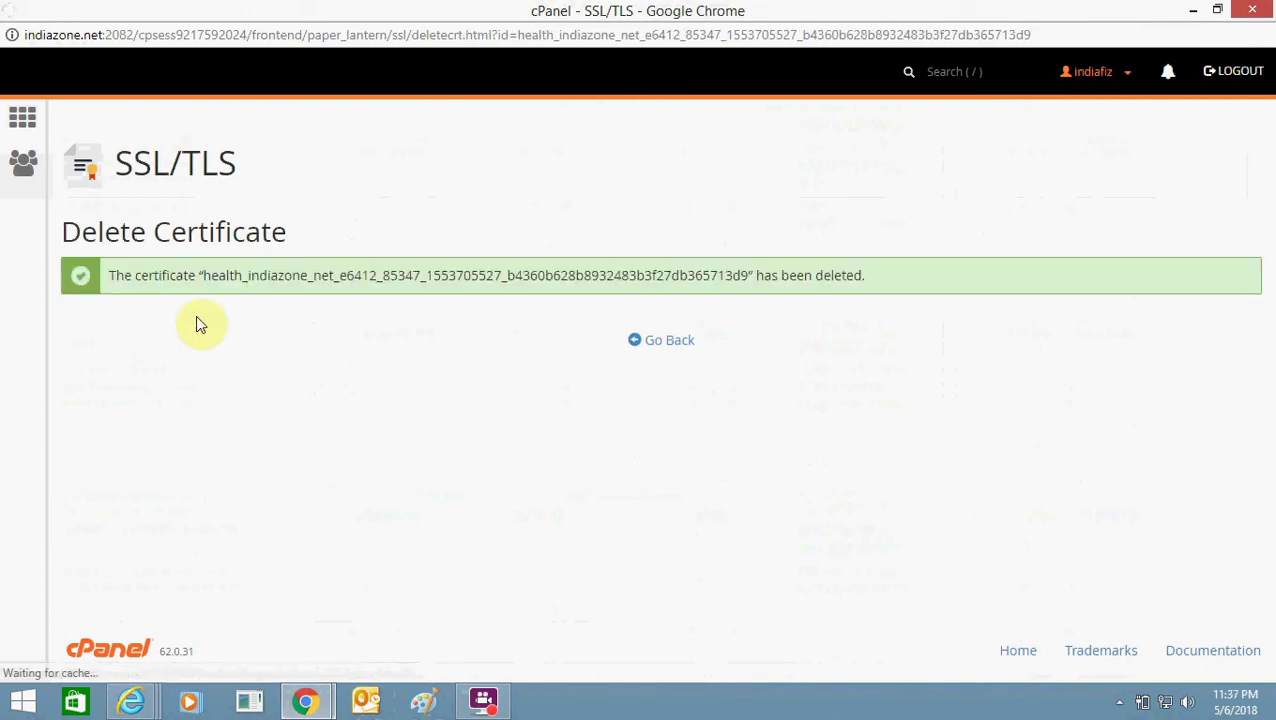
click(670, 345)
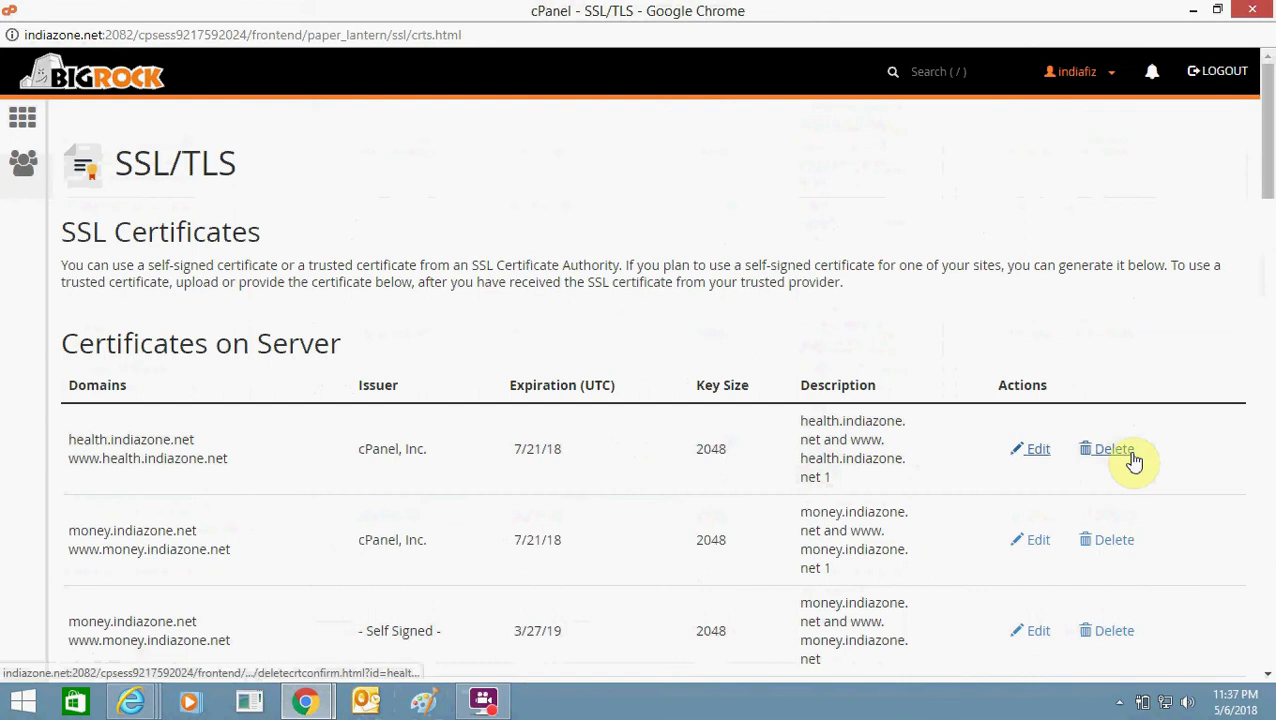
click(1133, 456)
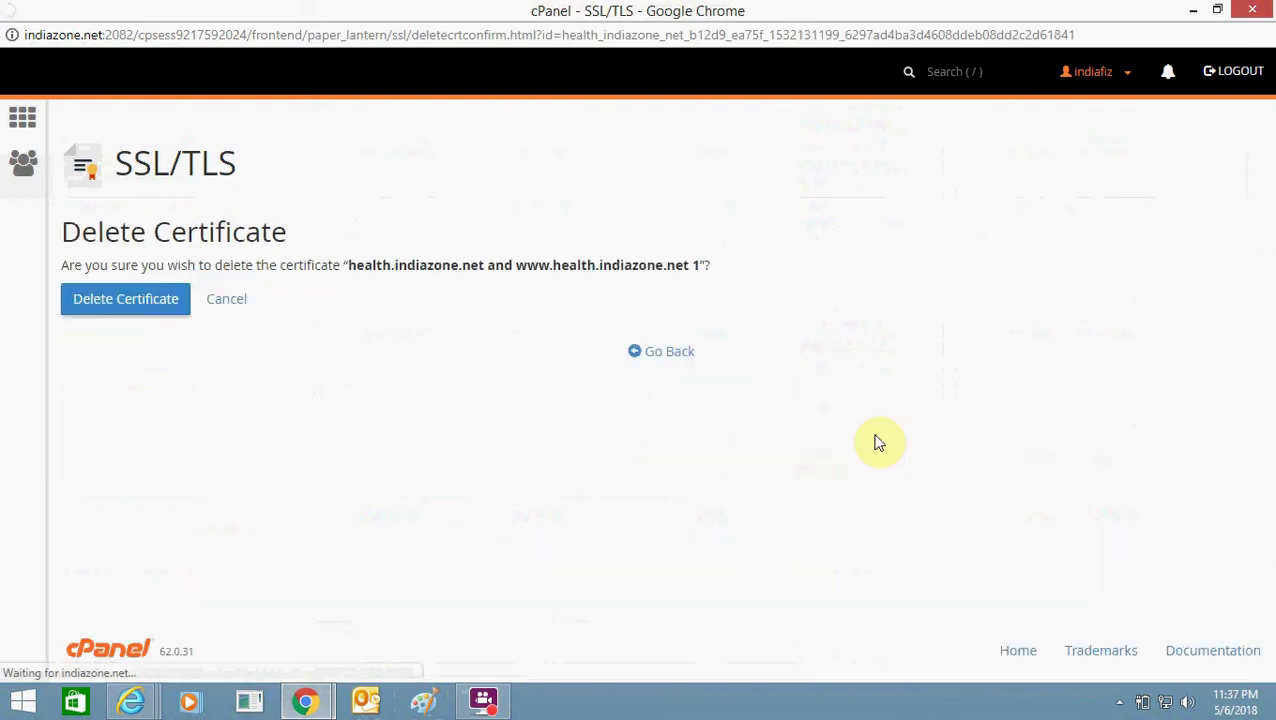
click(145, 316)
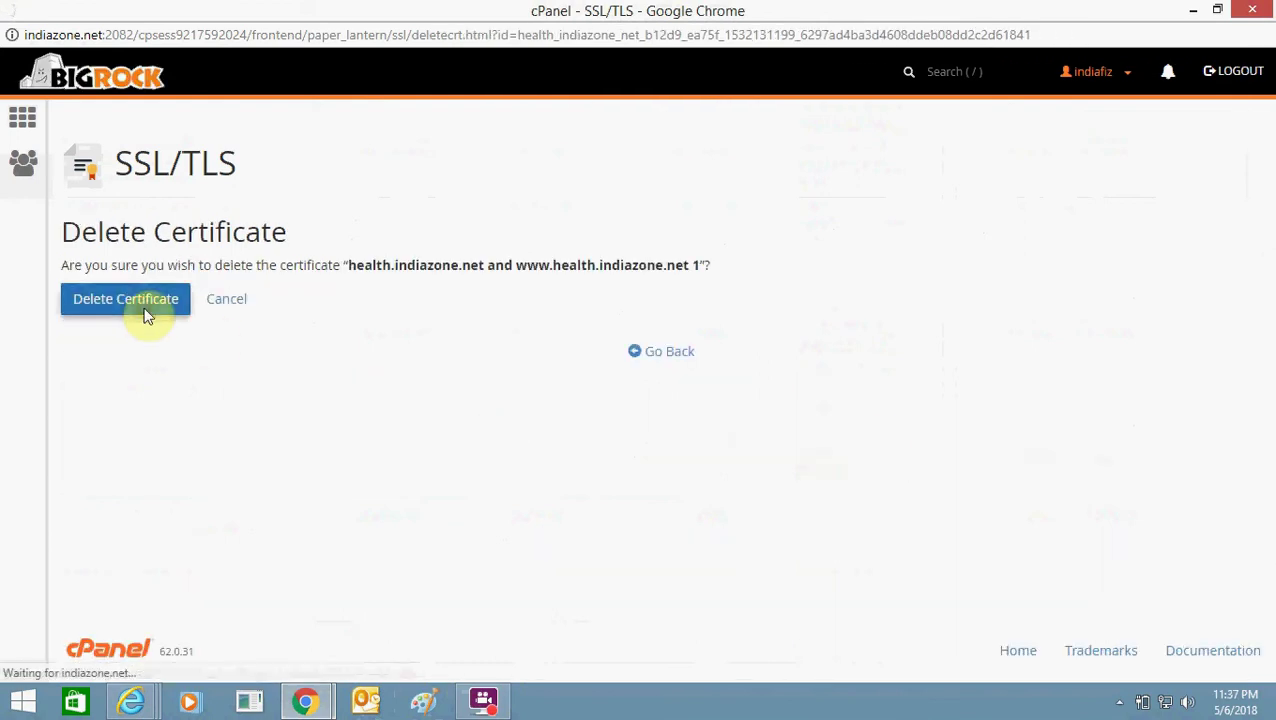
- Delete each money.indiazone.net certificate, confirming with Delete Certificate both times
click(671, 342)
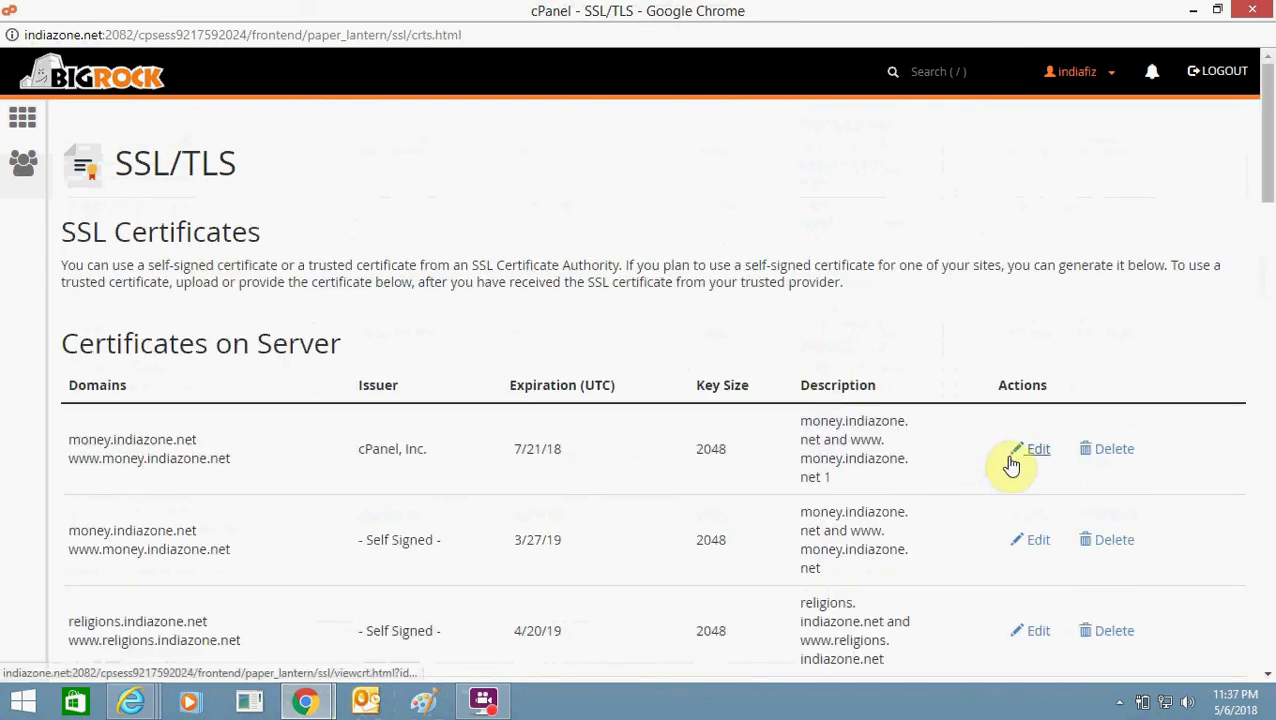
click(1105, 452)
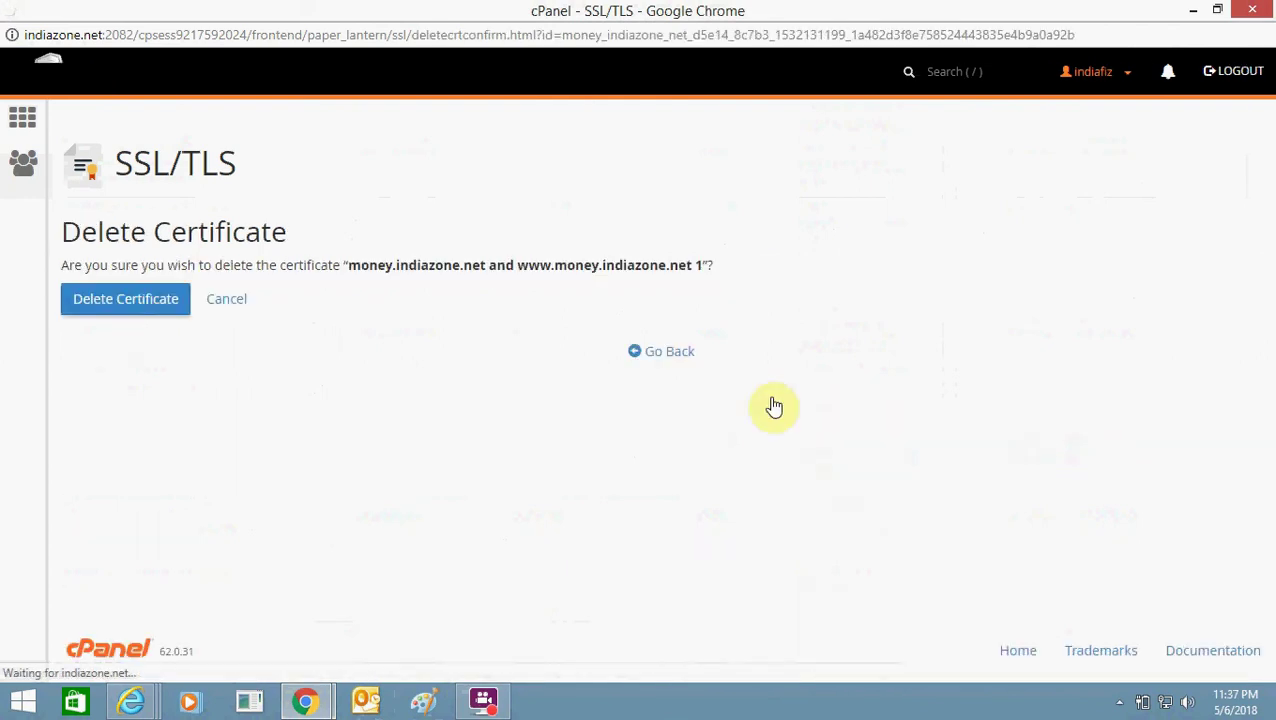
click(142, 298)
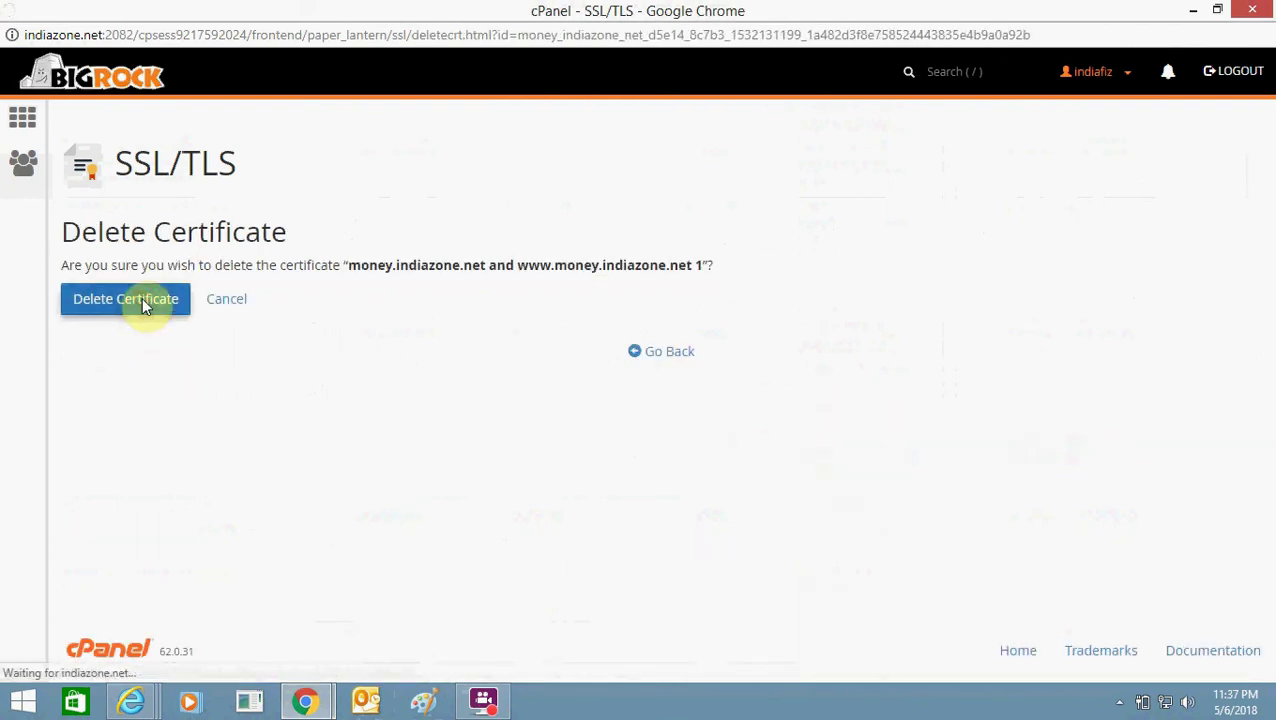
click(680, 341)
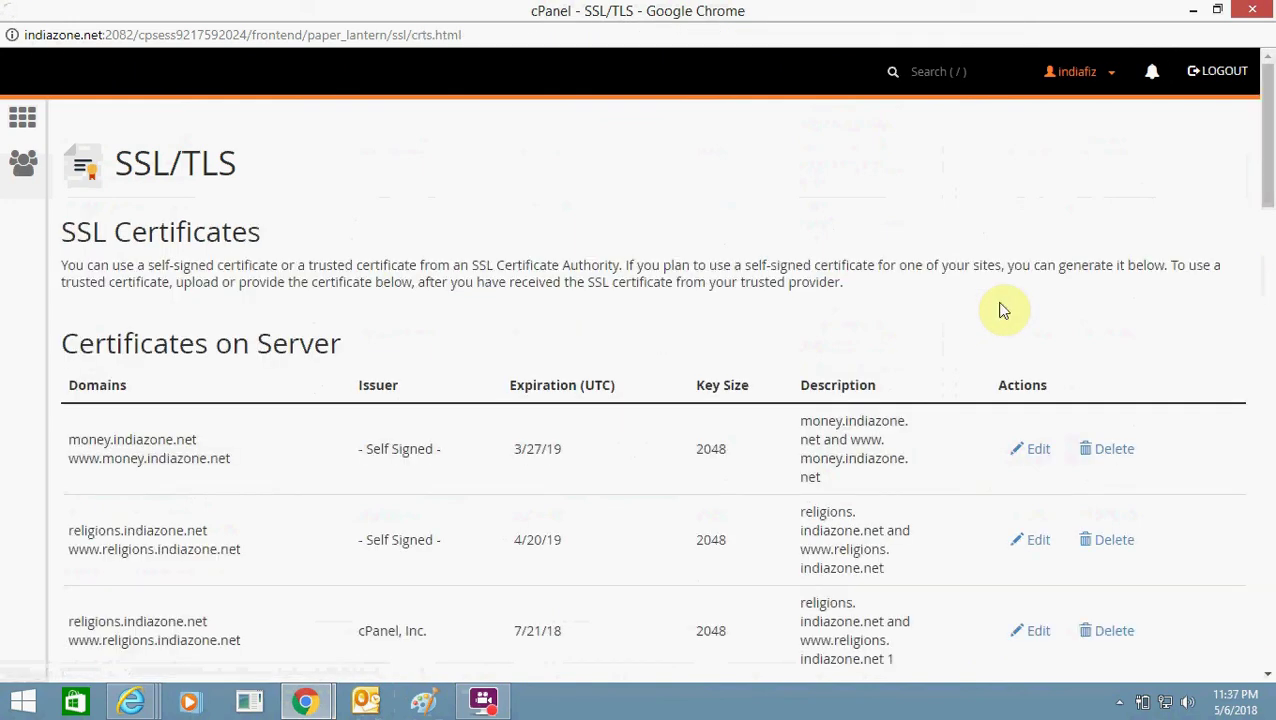
click(1122, 452)
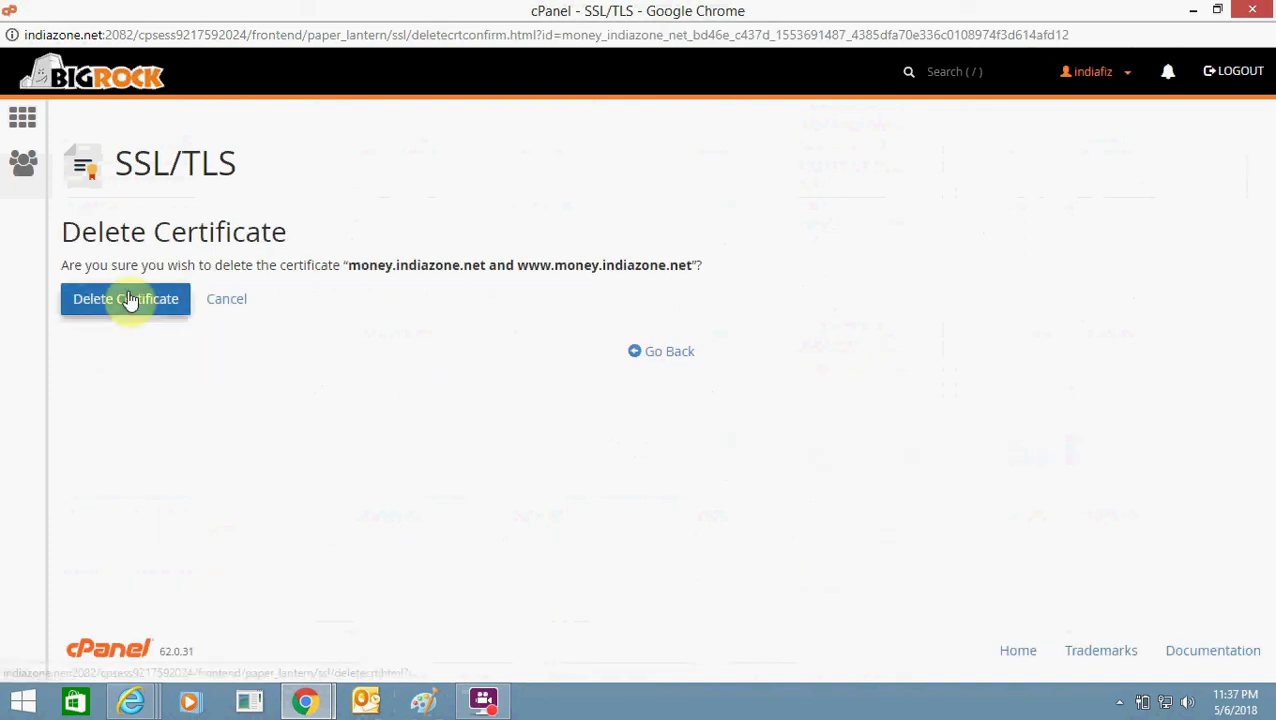
click(128, 298)
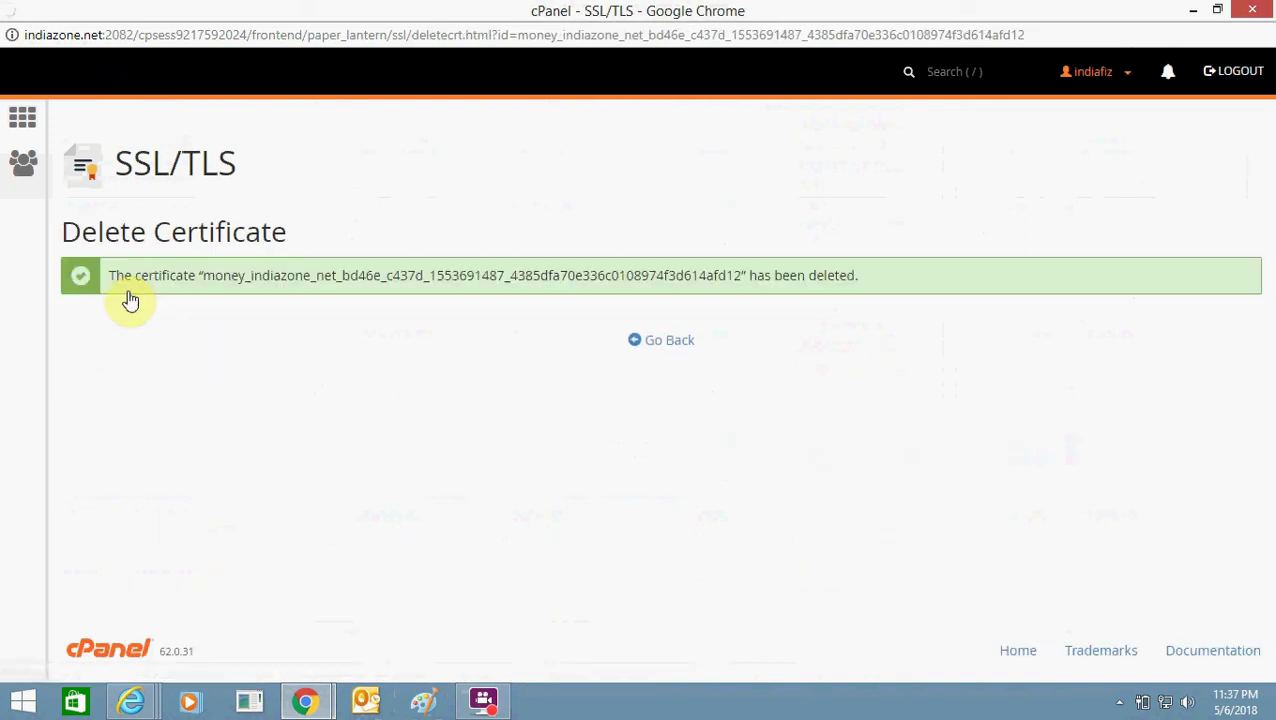
- Delete the two religions.indiazone.net certificates, leaving the certificate list empty
click(665, 343)
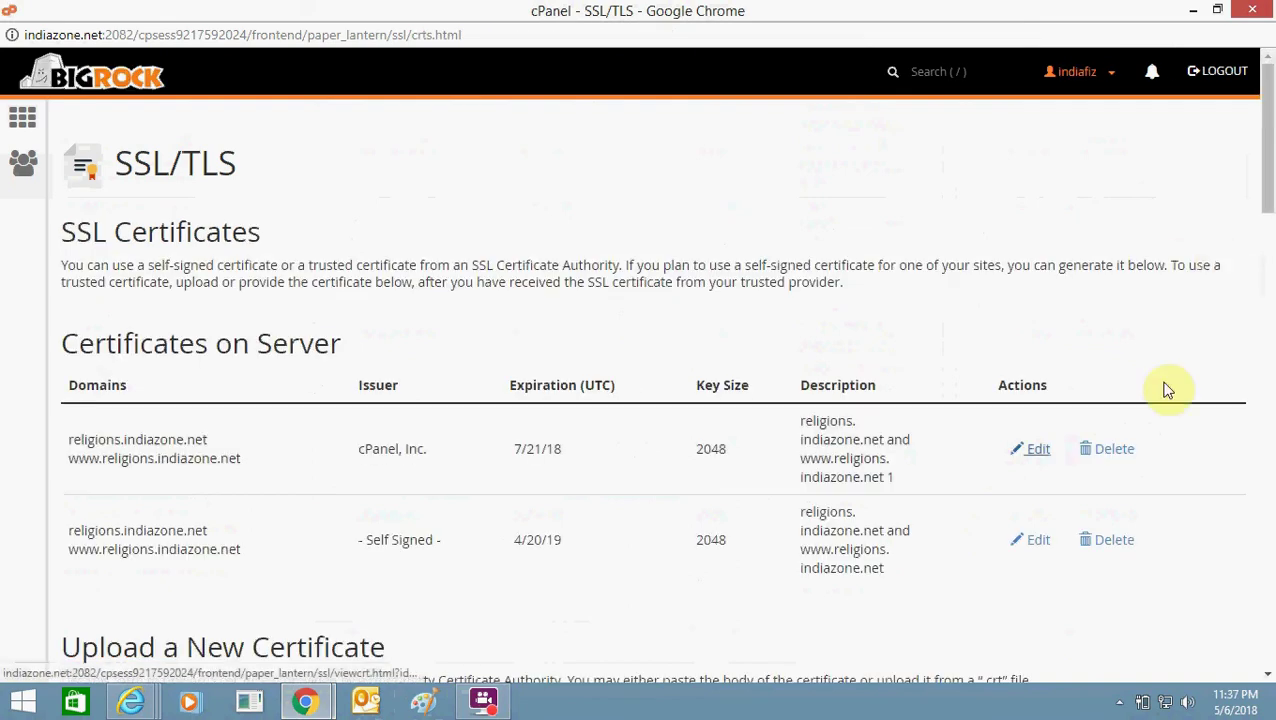
click(1112, 452)
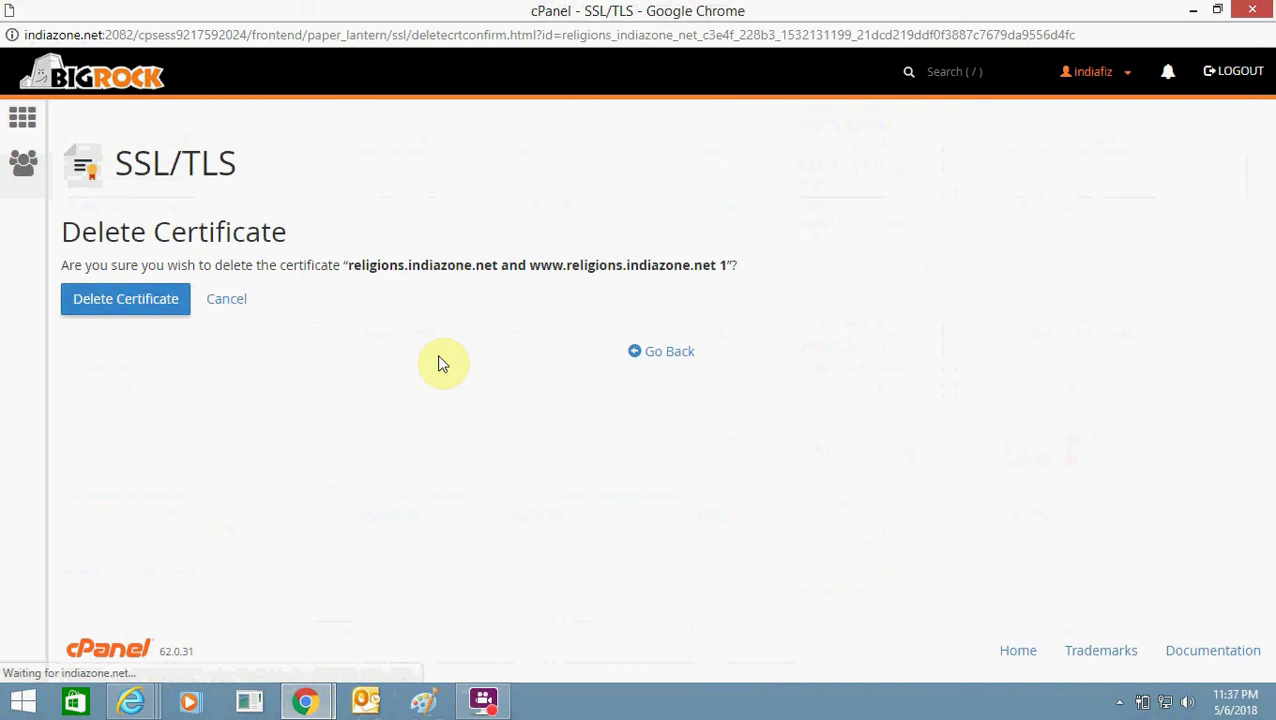
click(141, 306)
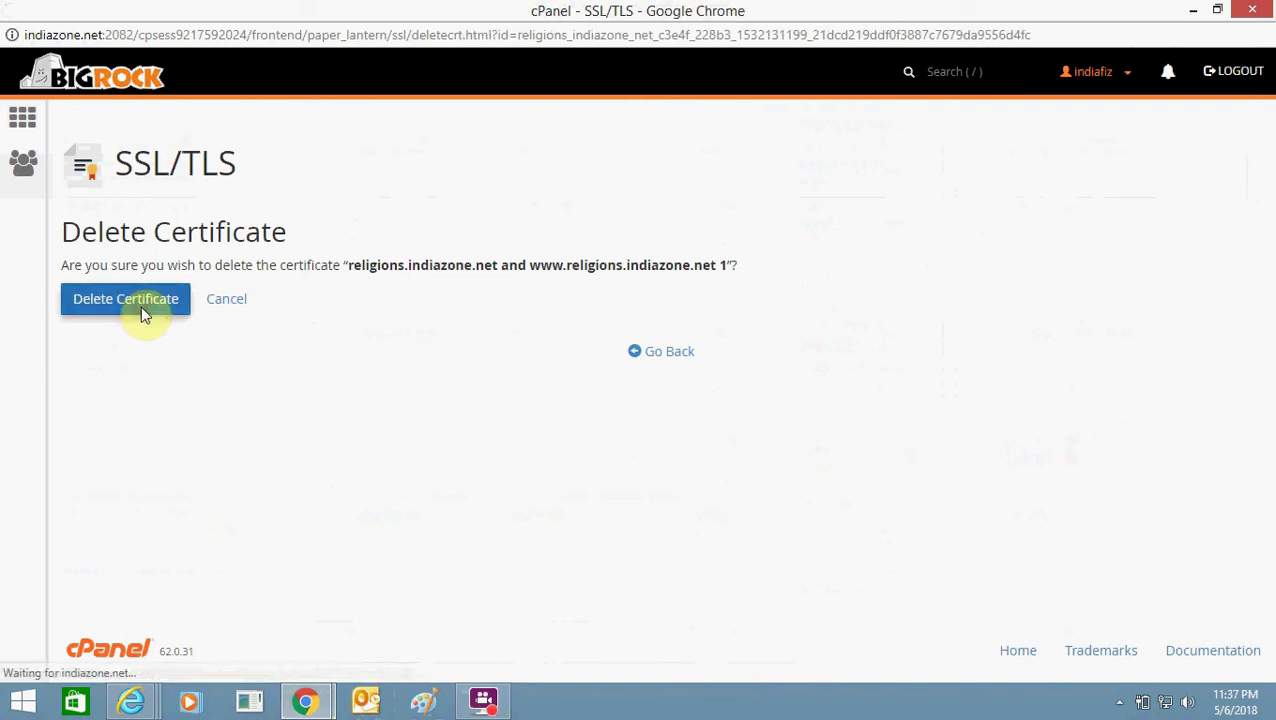
click(668, 341)
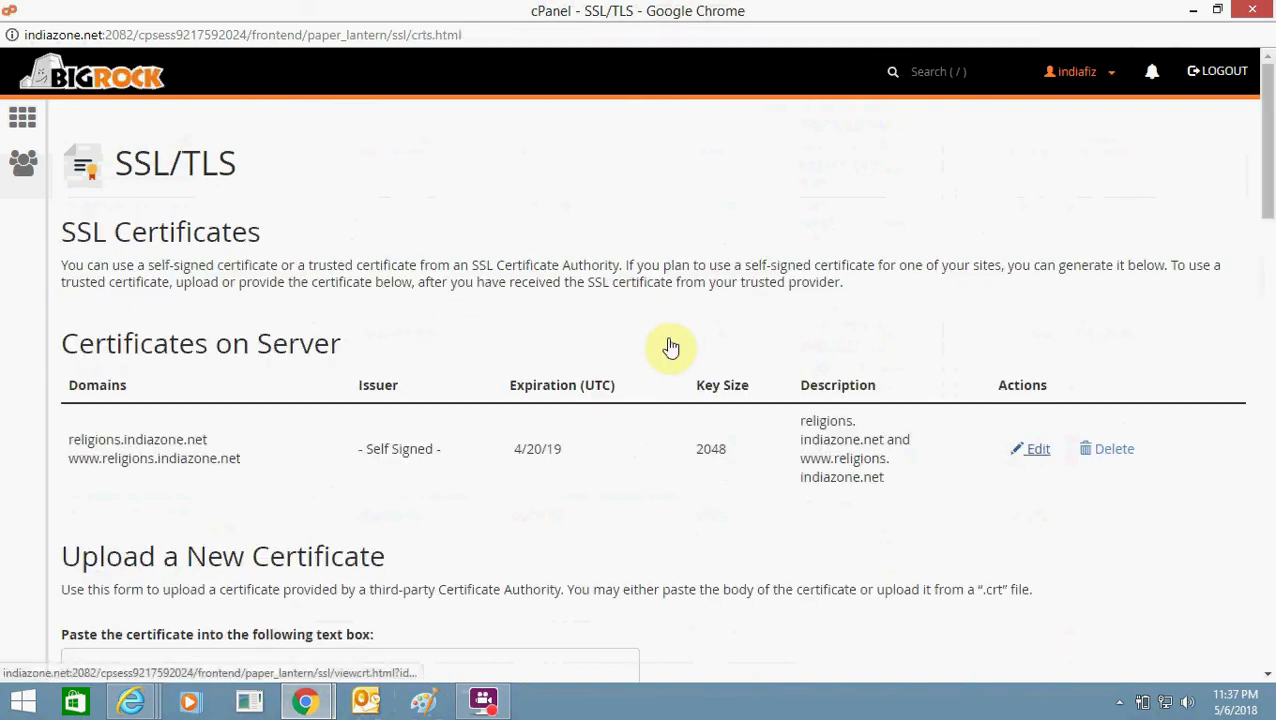
click(1127, 453)
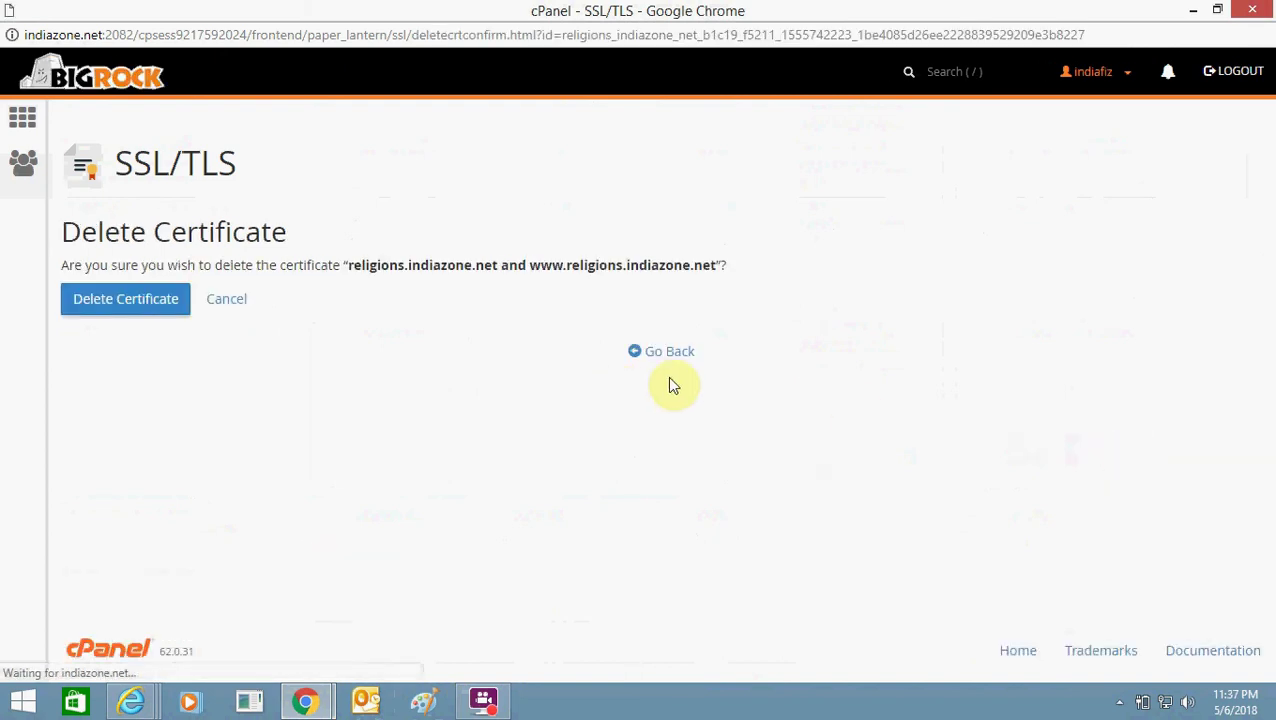
click(127, 309)
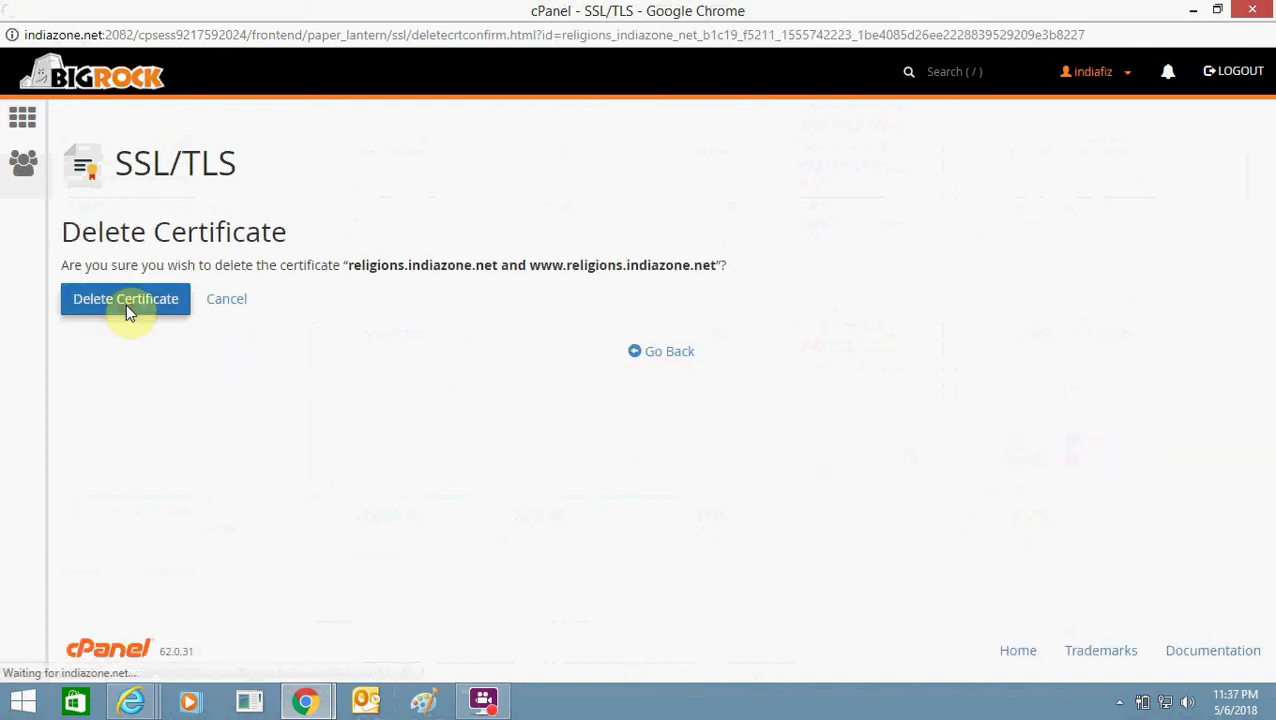
click(681, 345)
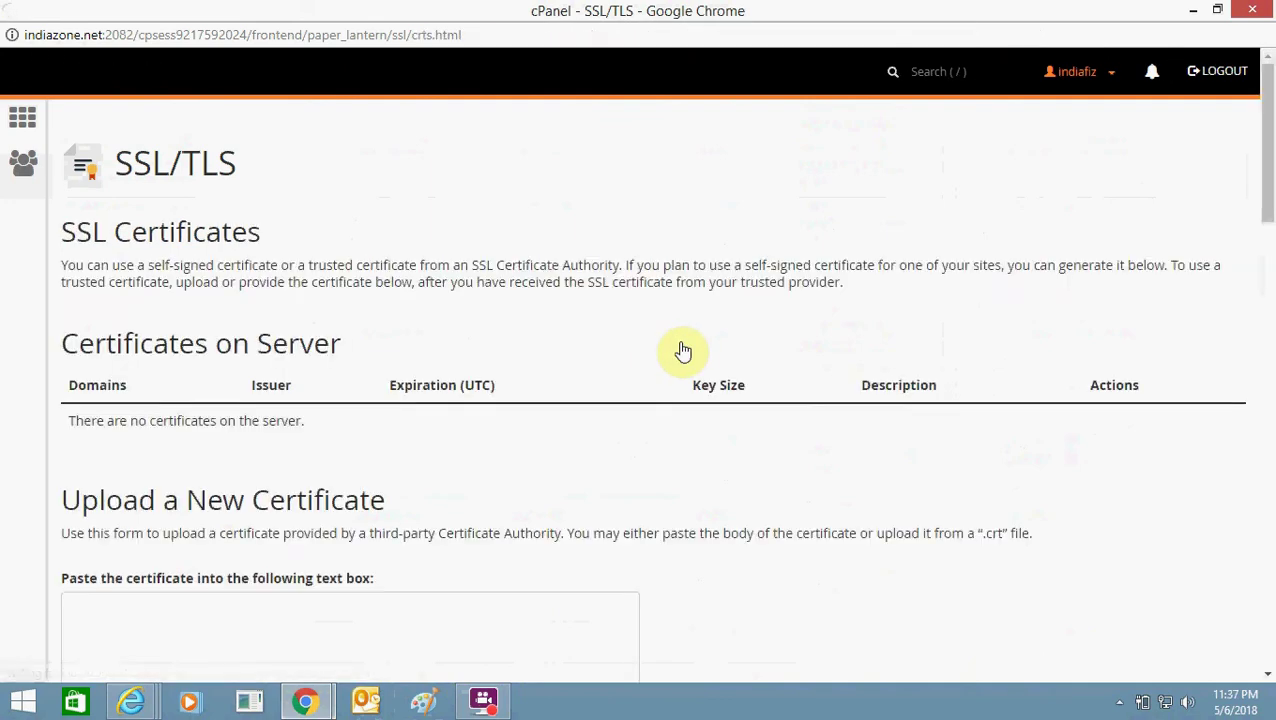
drag(1268, 390, 1266, 570)
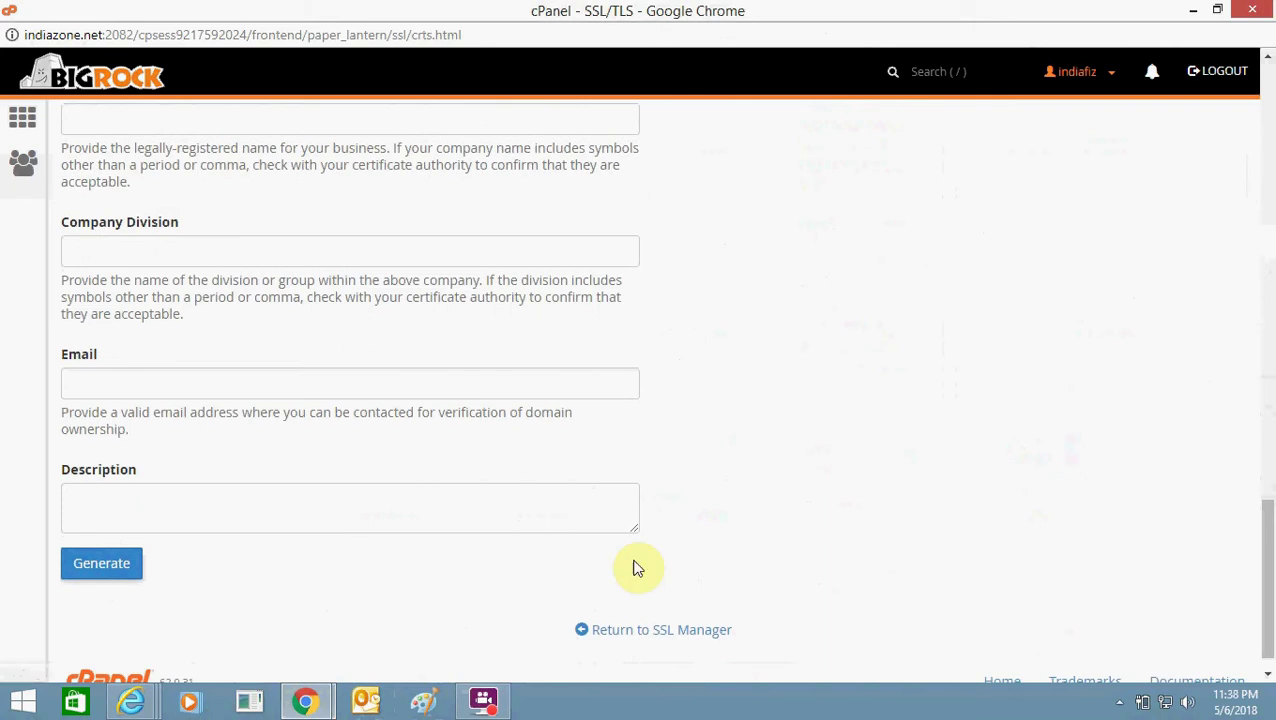
scroll(1268, 427, up, 10)
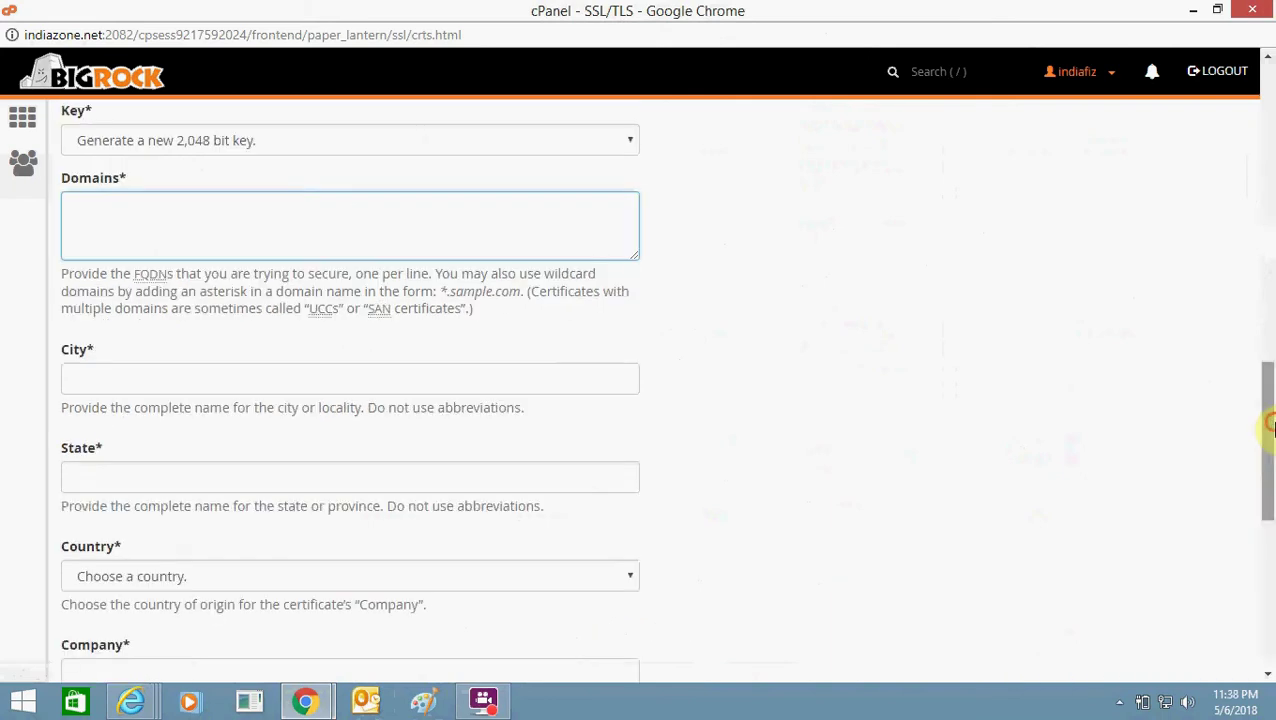
drag(1268, 427, 1250, 128)
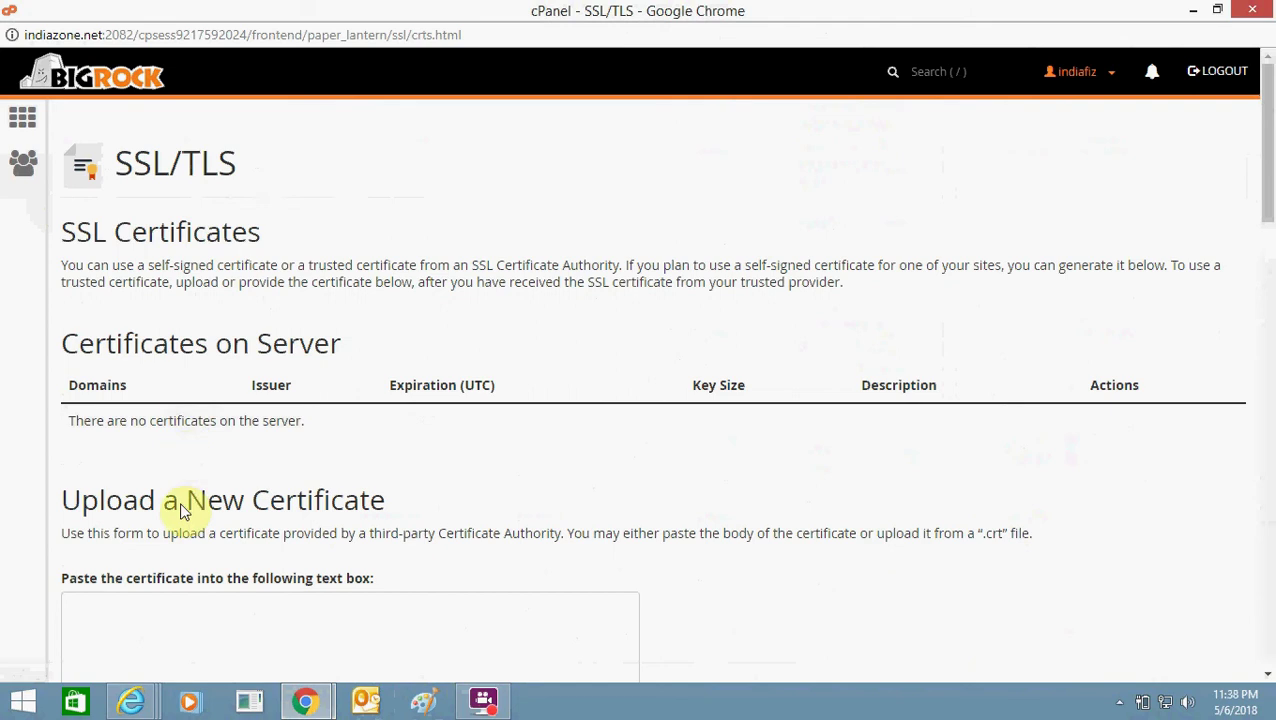
- Return to the live India Zone tab in Chrome and check the https prefix in the address bar
mouse_move(305, 700)
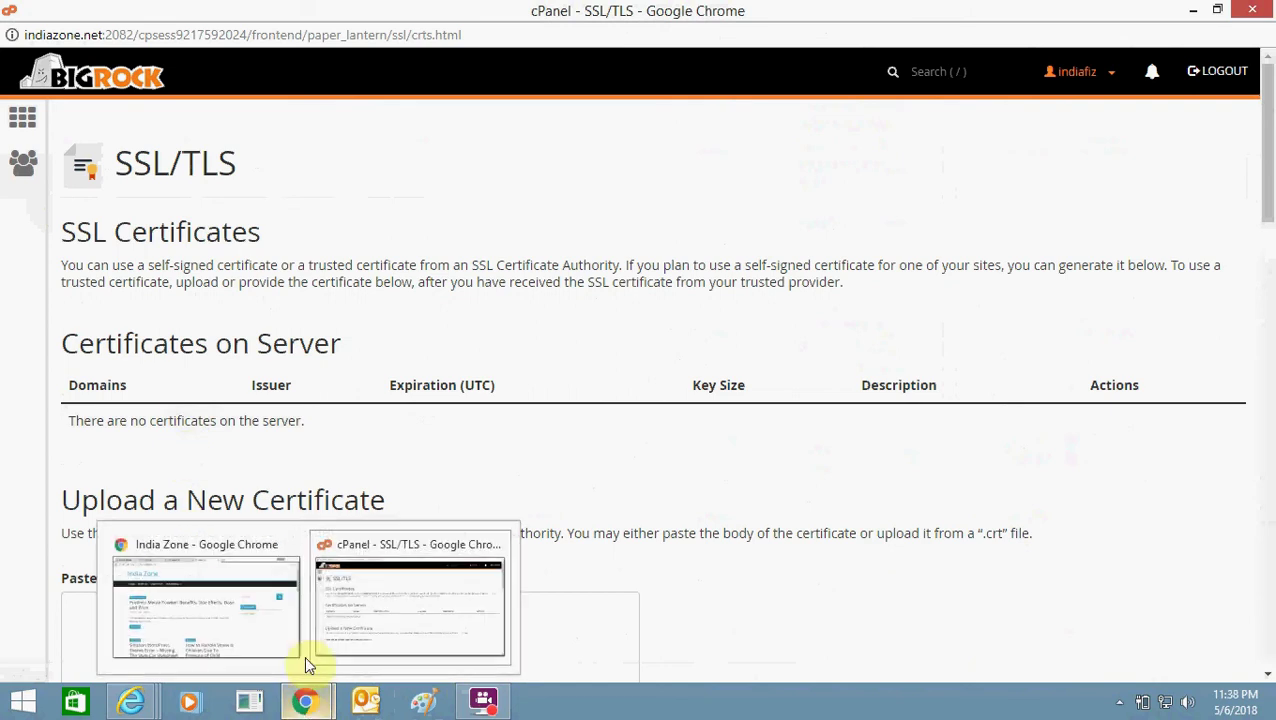
click(268, 621)
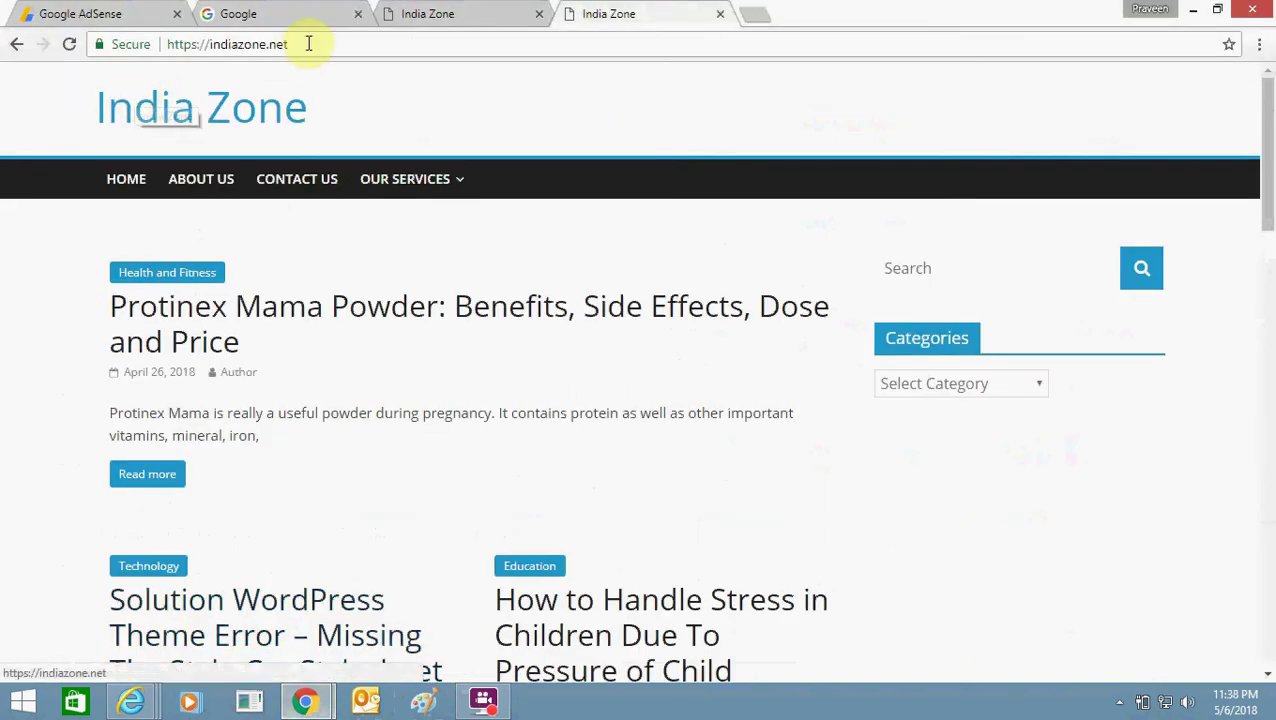
click(506, 8)
click(632, 12)
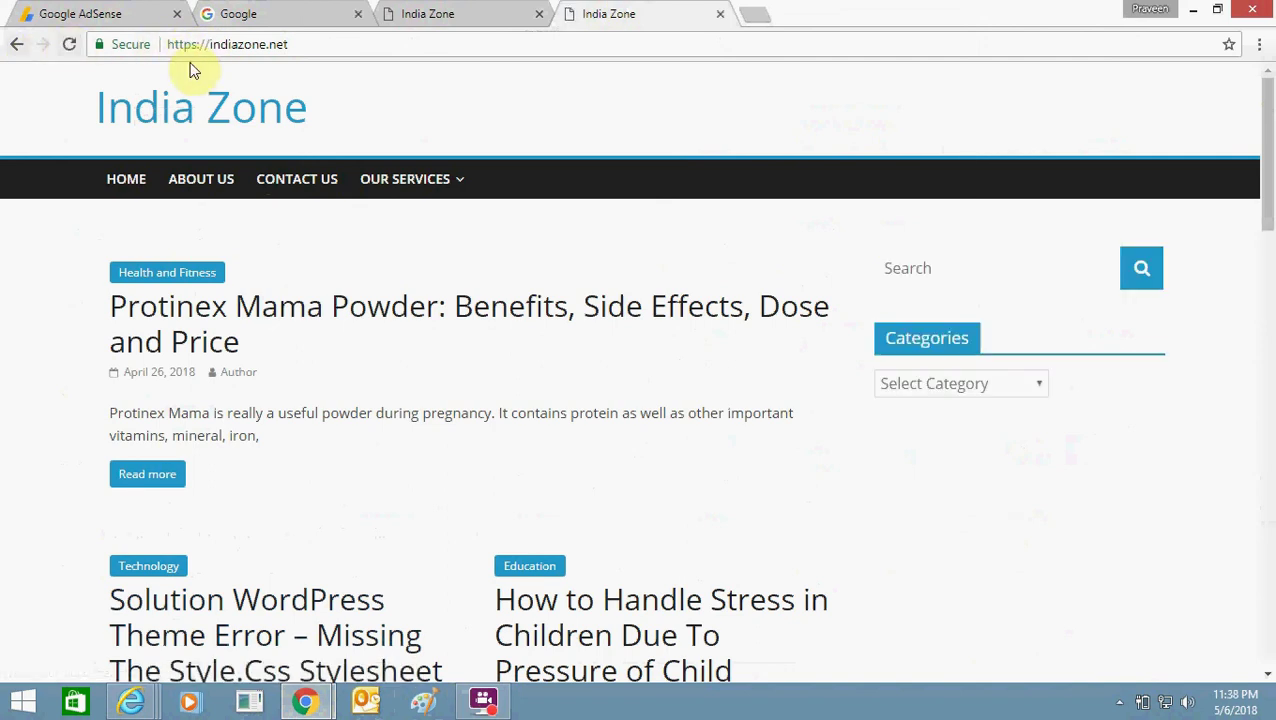
drag(198, 46, 145, 48)
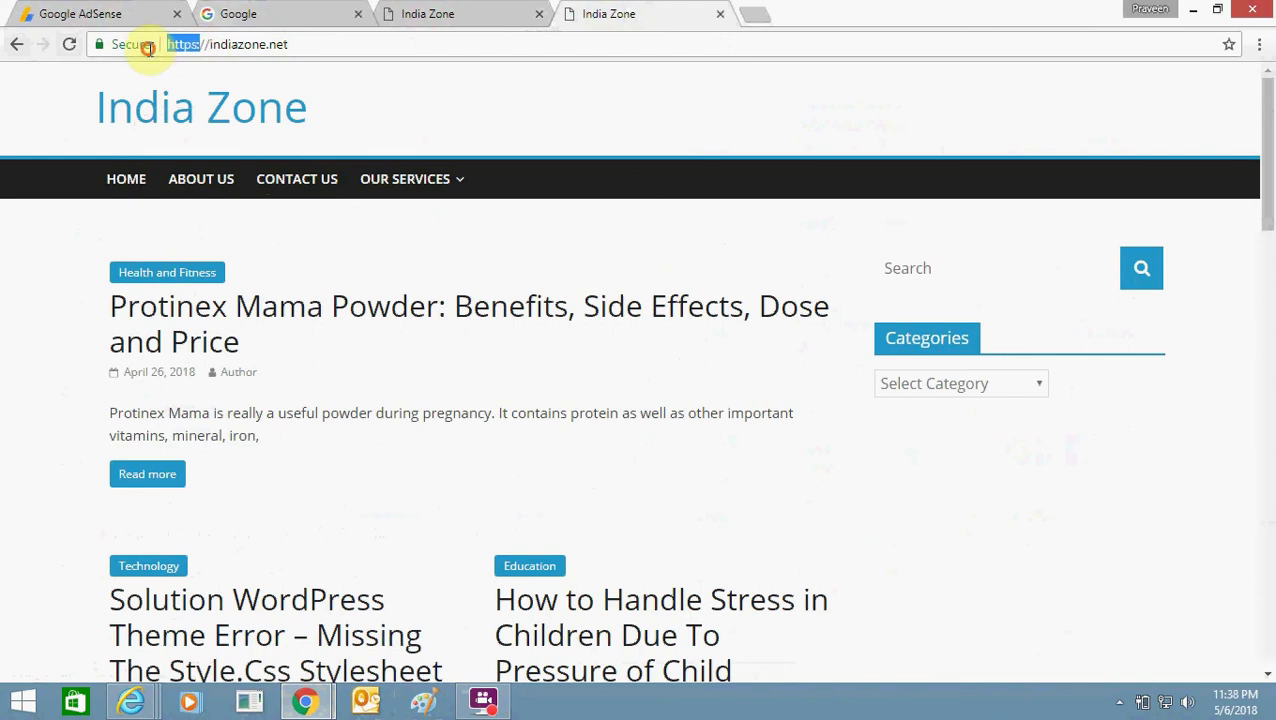
click(204, 48)
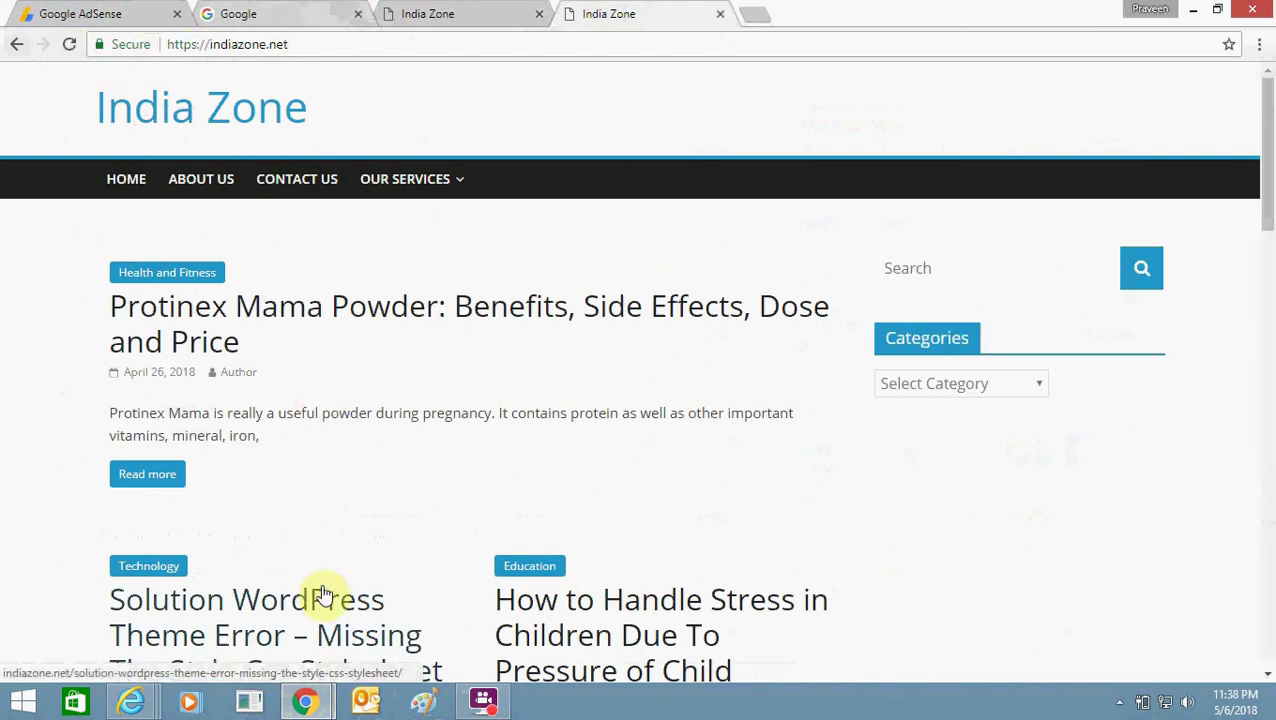
- Switch back to cPanel, return to the SSL Manager and open Private Keys (KEY)
mouse_move(327, 706)
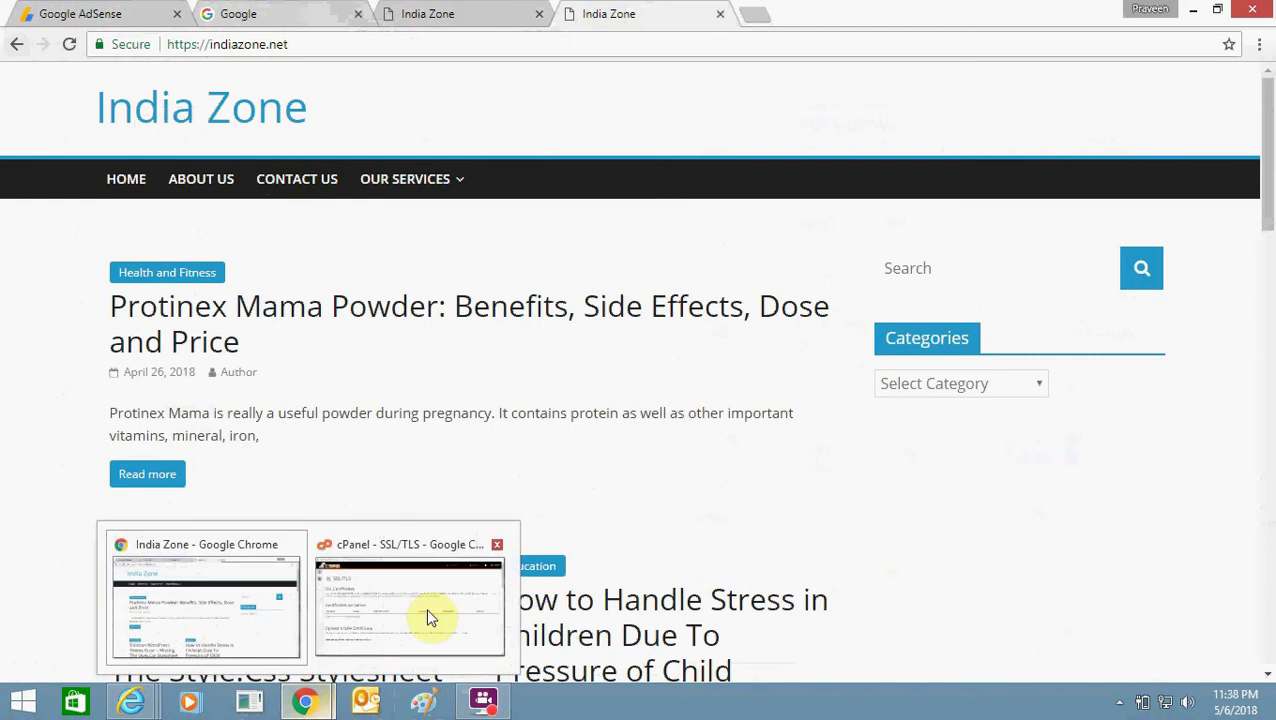
click(427, 612)
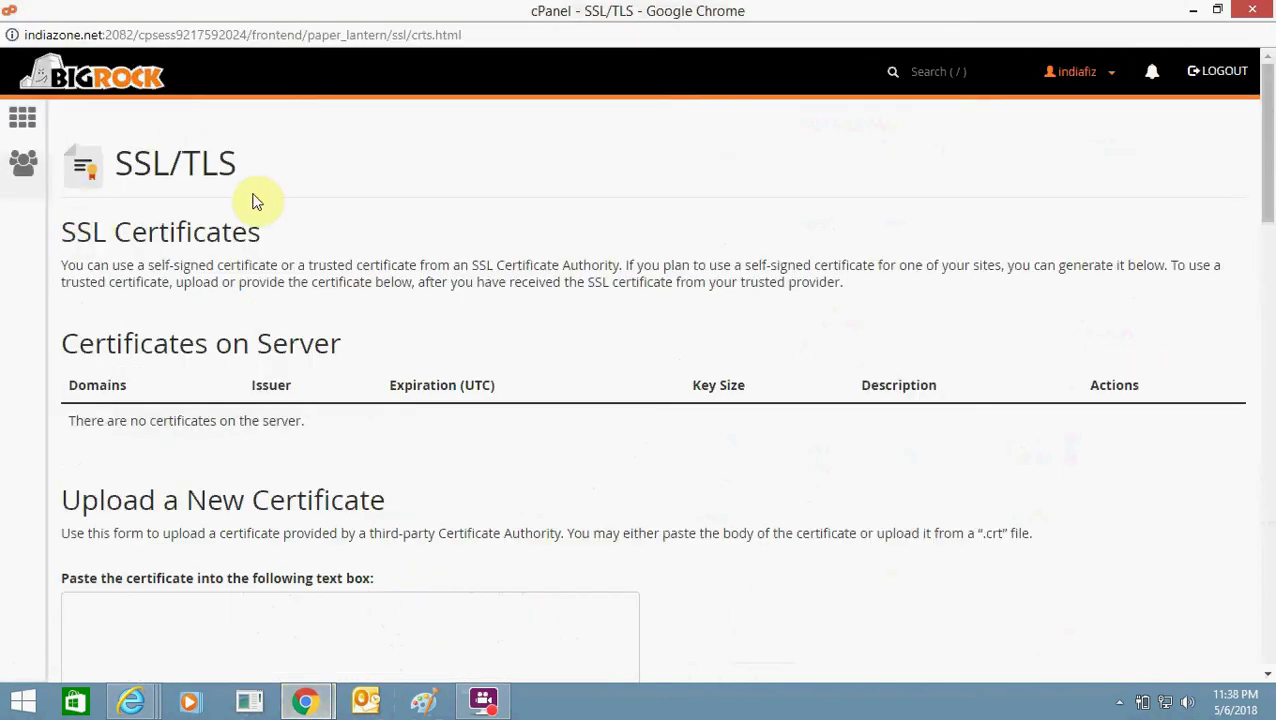
click(1268, 487)
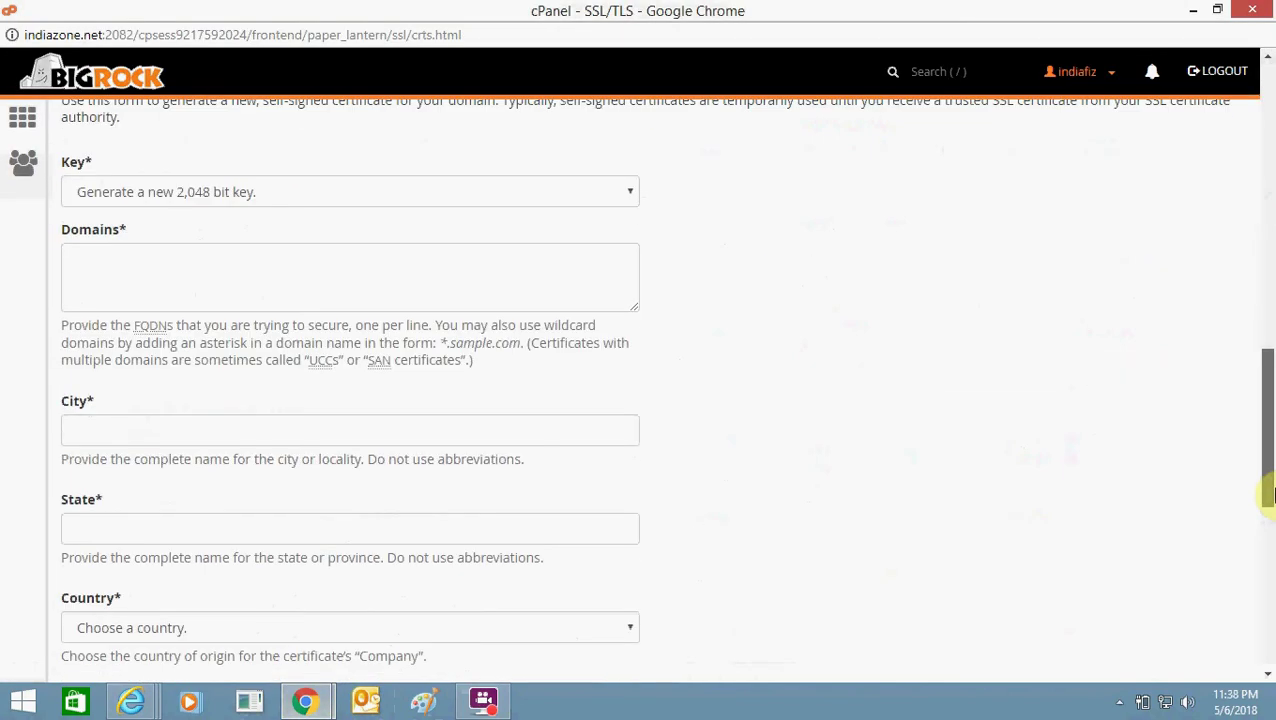
drag(1268, 490, 1268, 650)
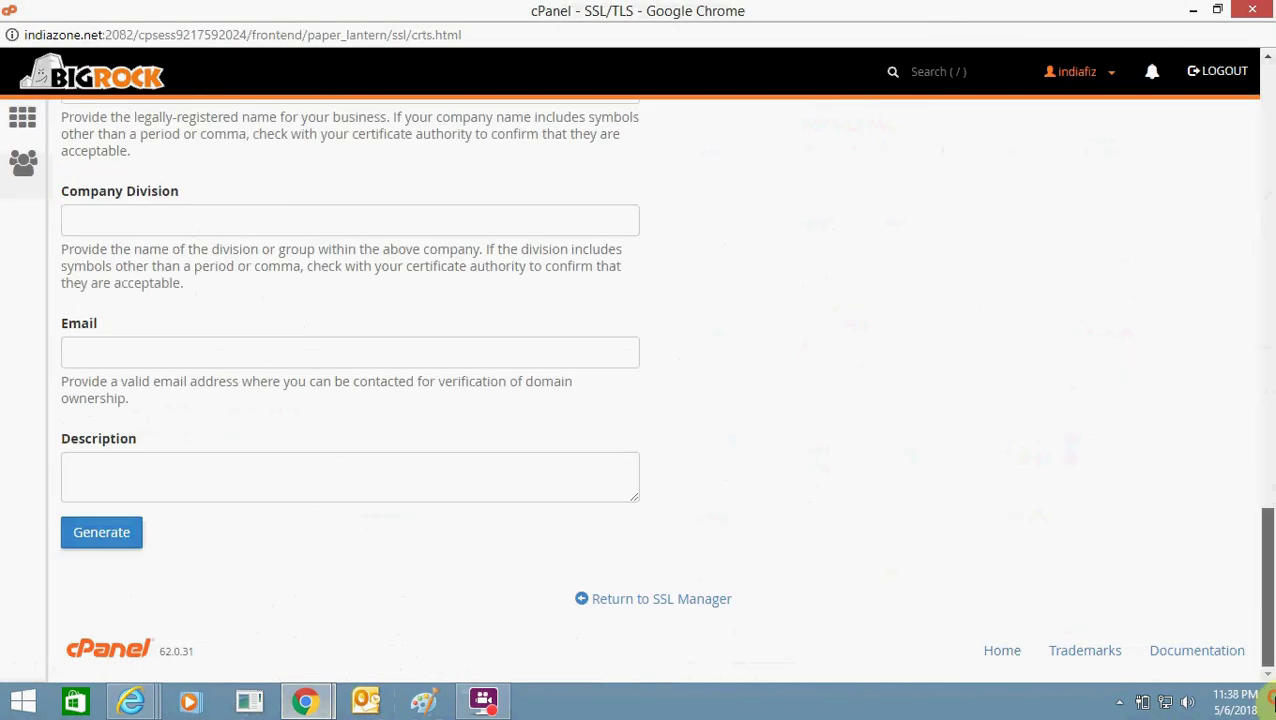
click(729, 605)
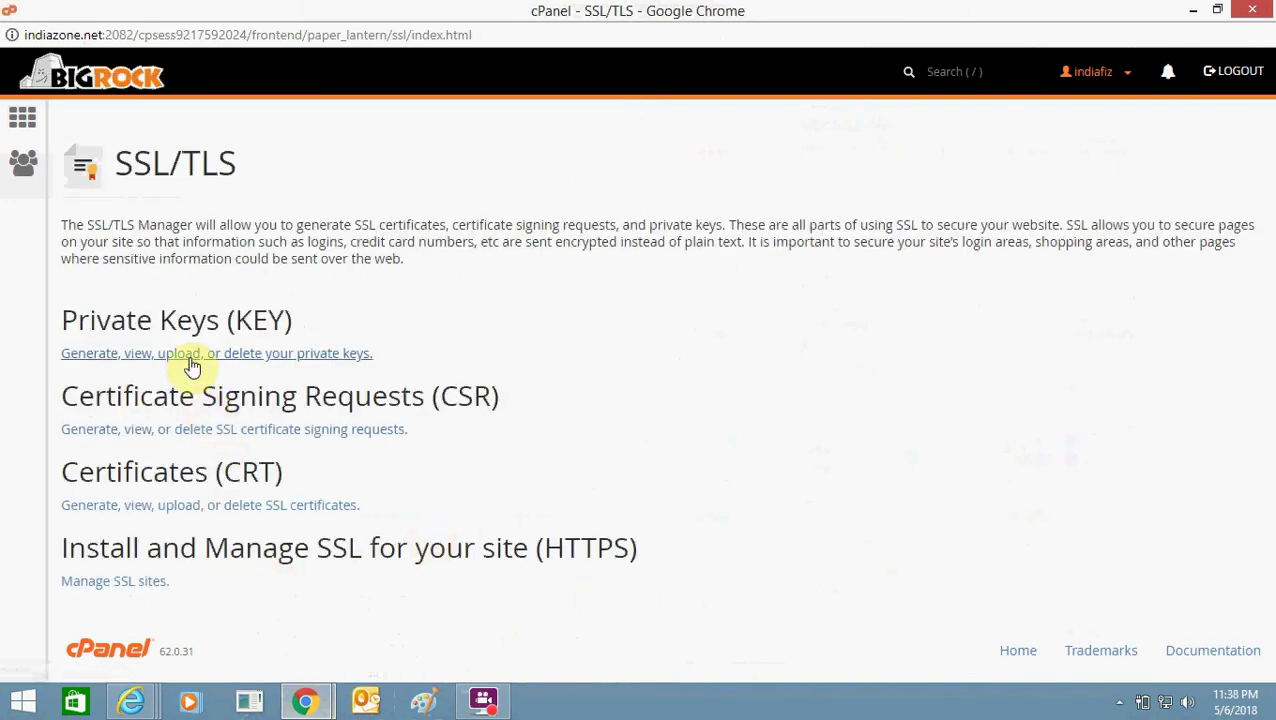
click(190, 362)
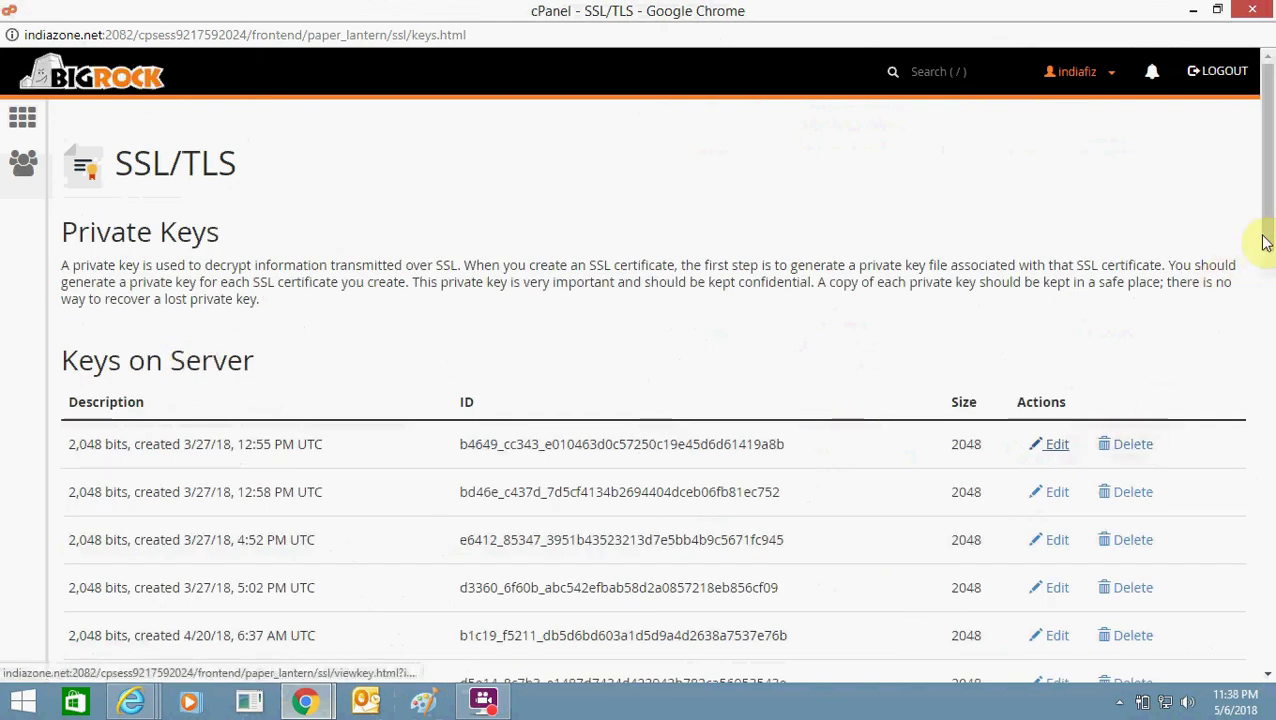
- Delete the 12:55 PM and 12:58 PM private keys, confirming each deletion
drag(1266, 240, 1256, 313)
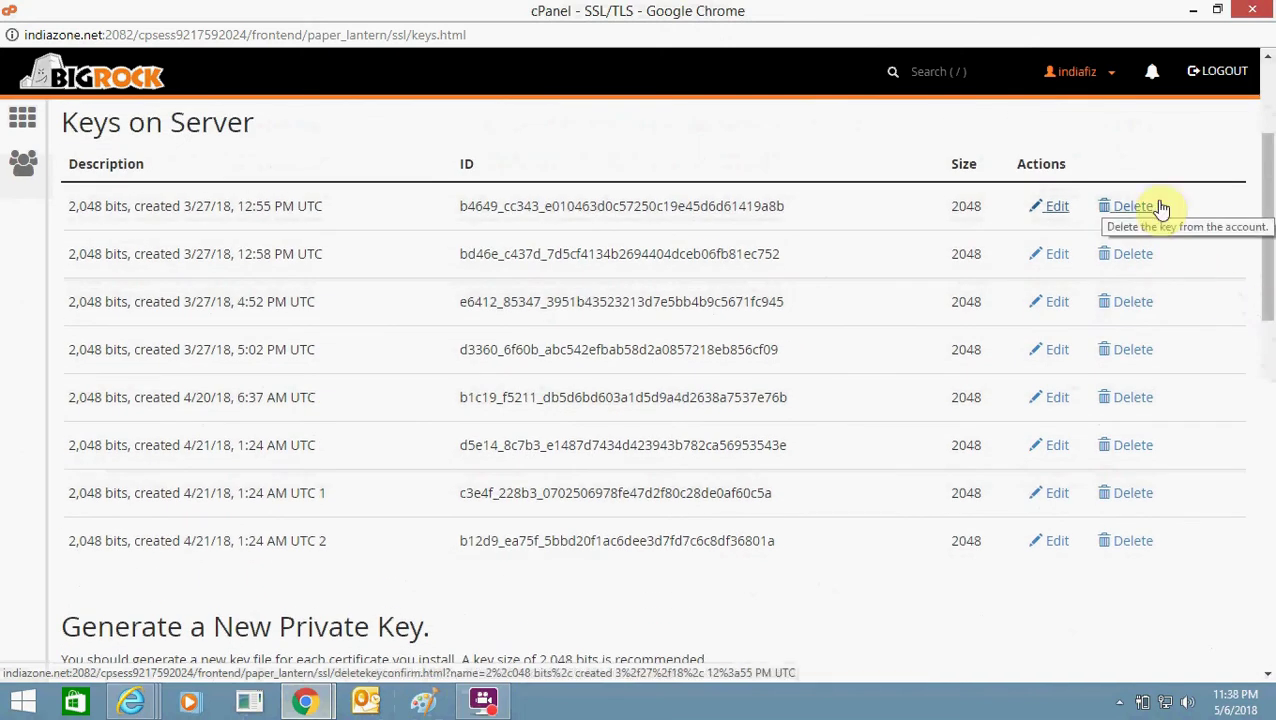
click(1160, 206)
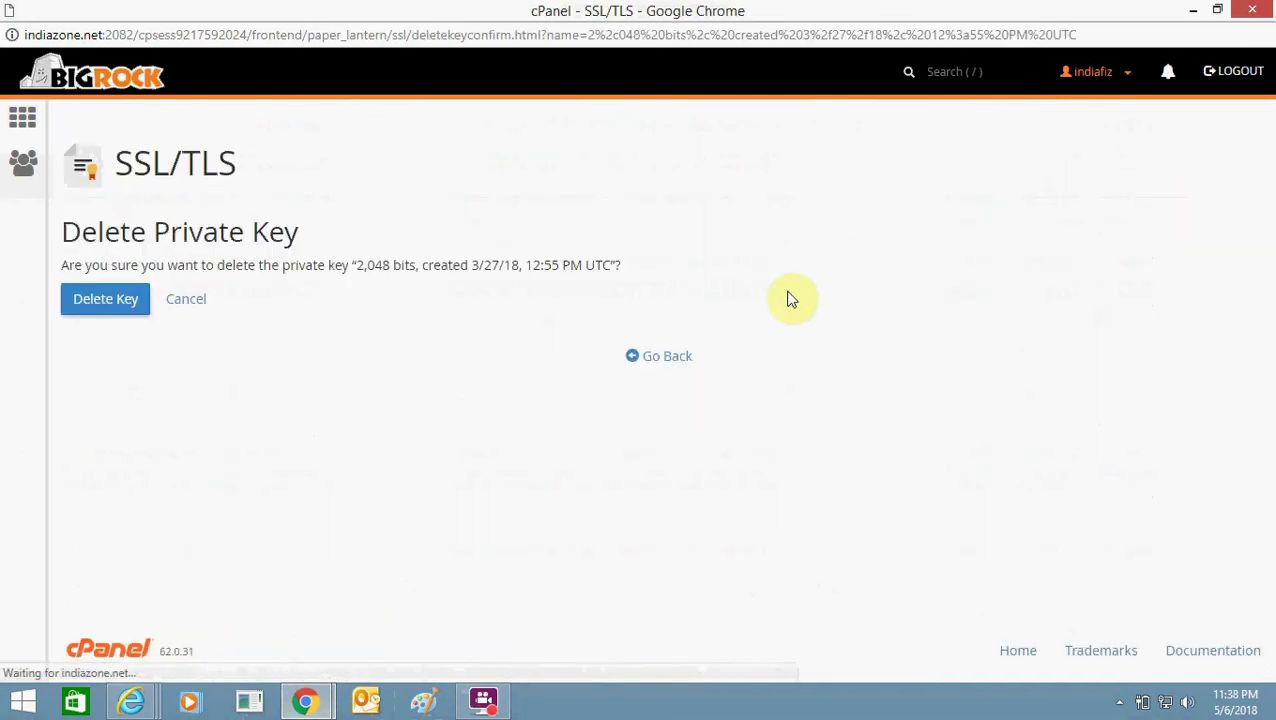
click(103, 303)
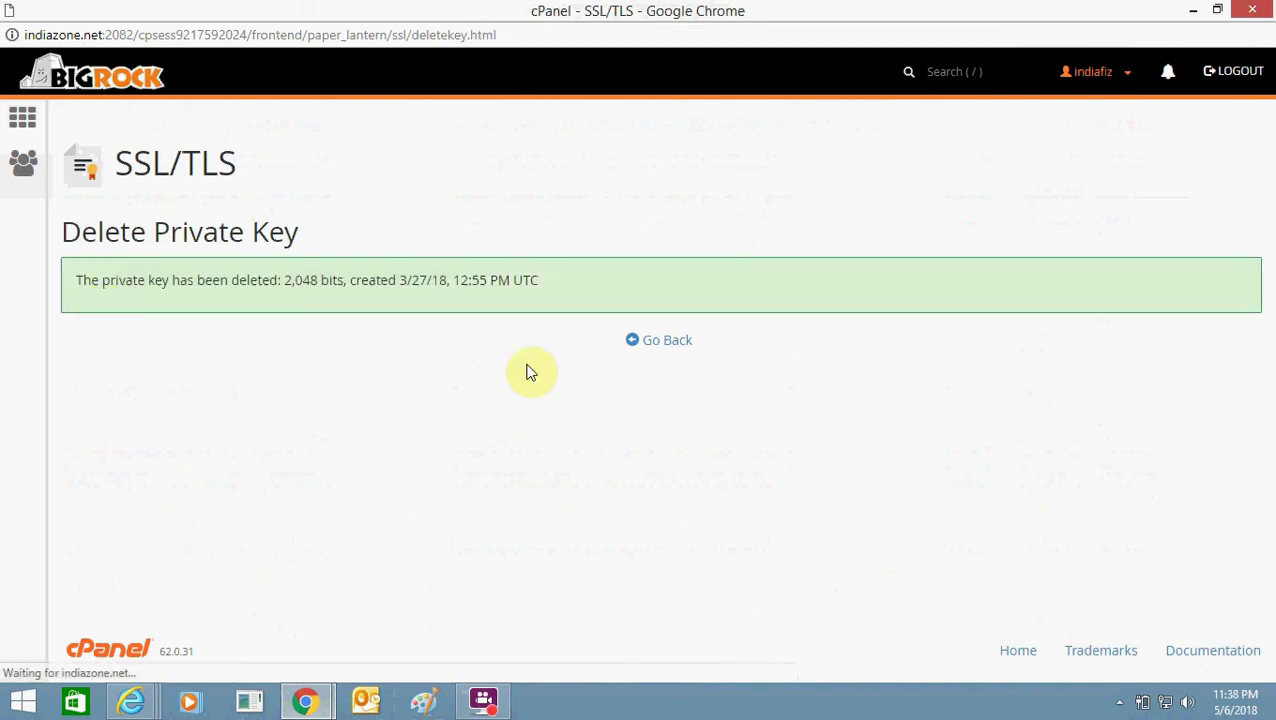
click(673, 340)
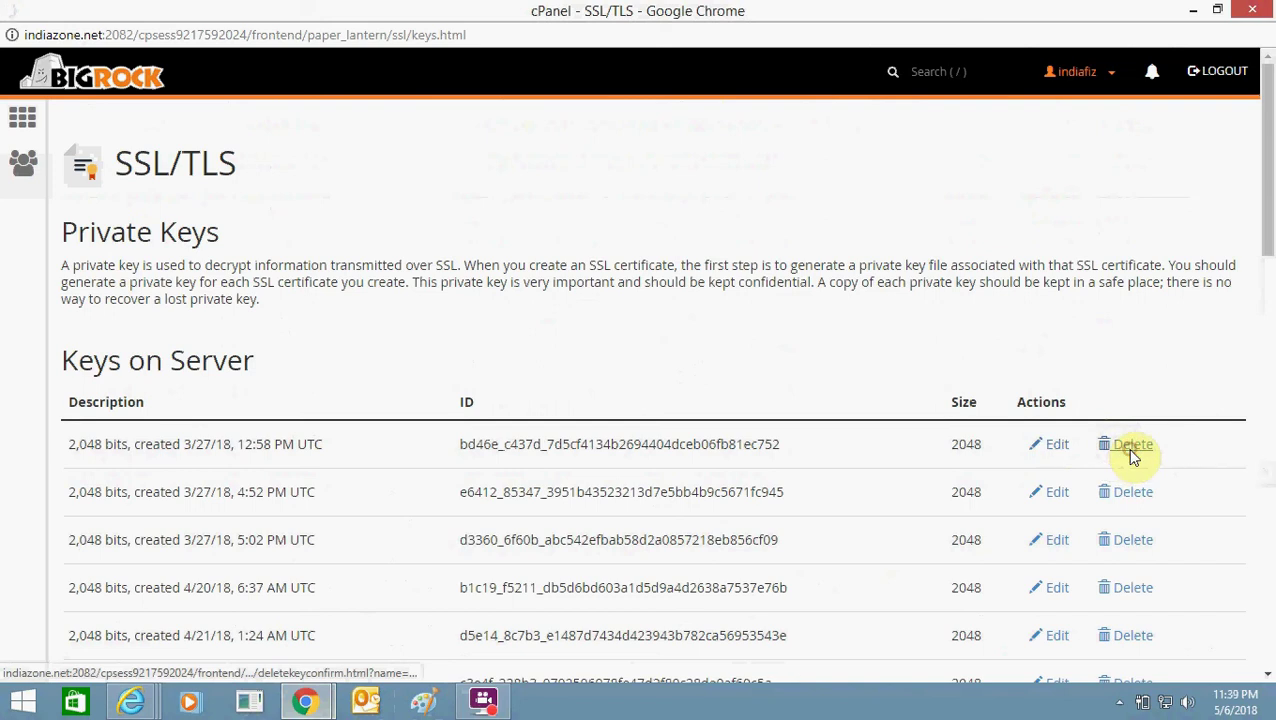
click(1126, 446)
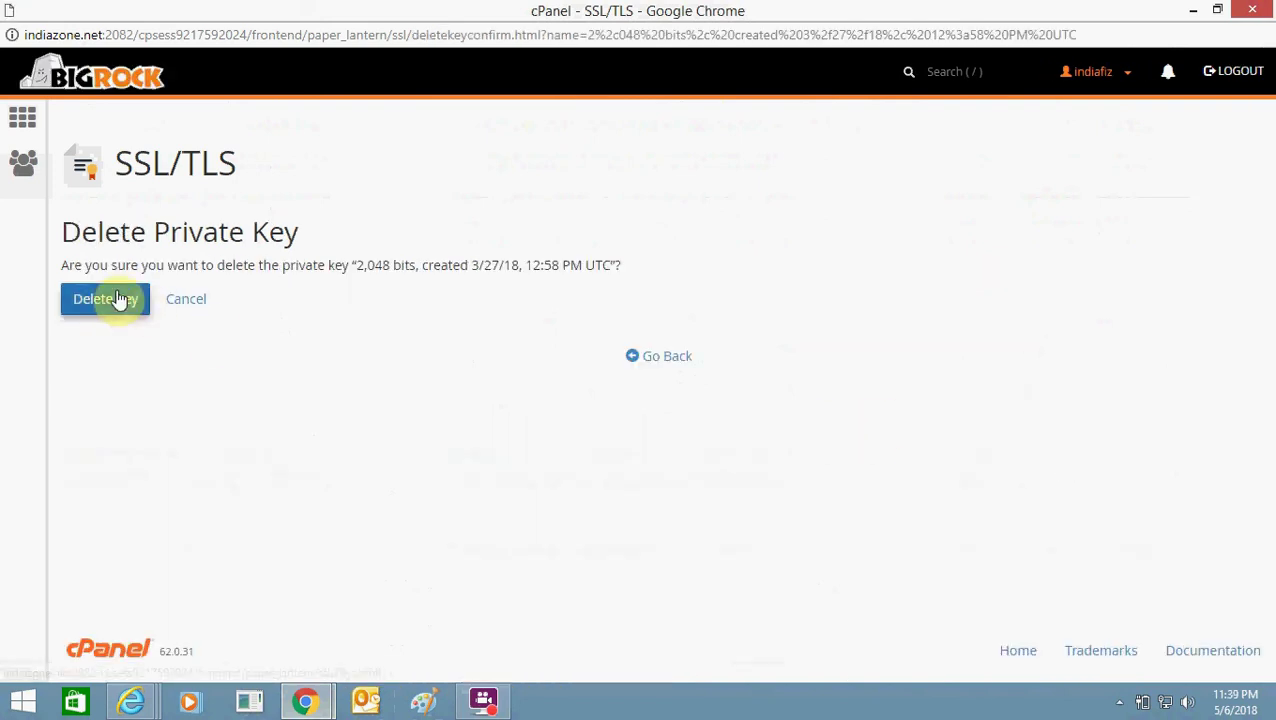
click(118, 299)
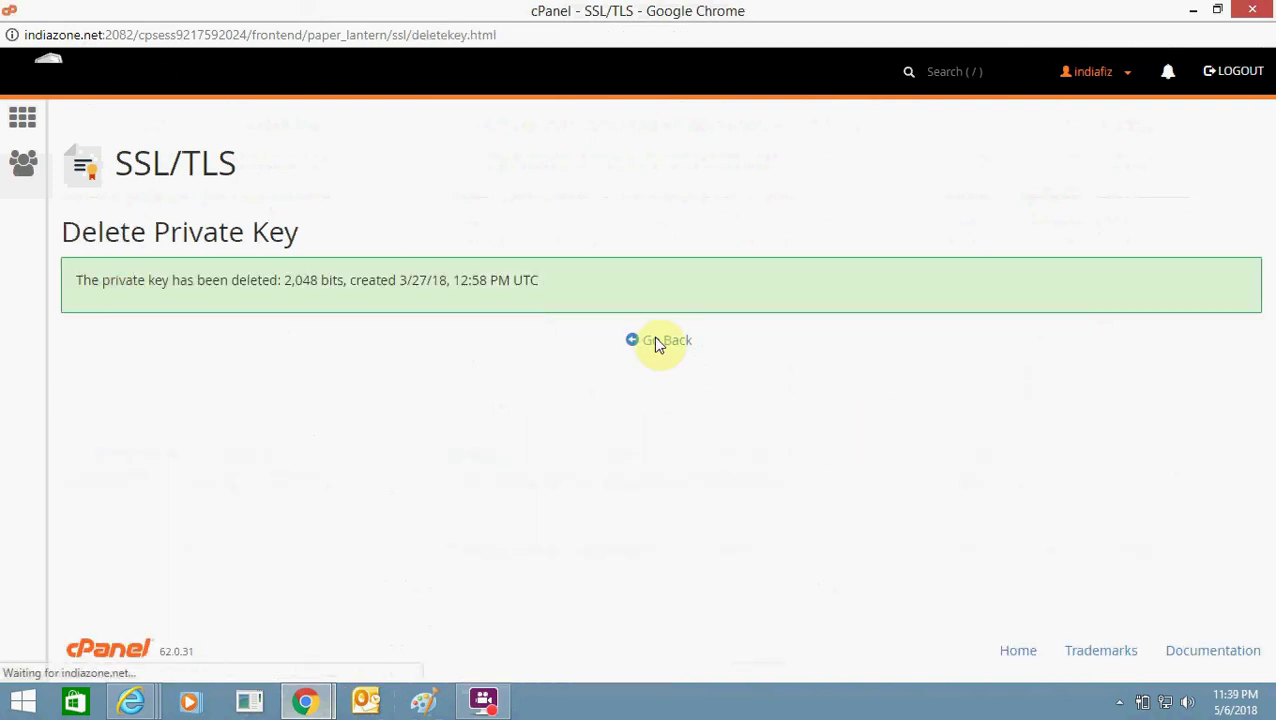
click(680, 341)
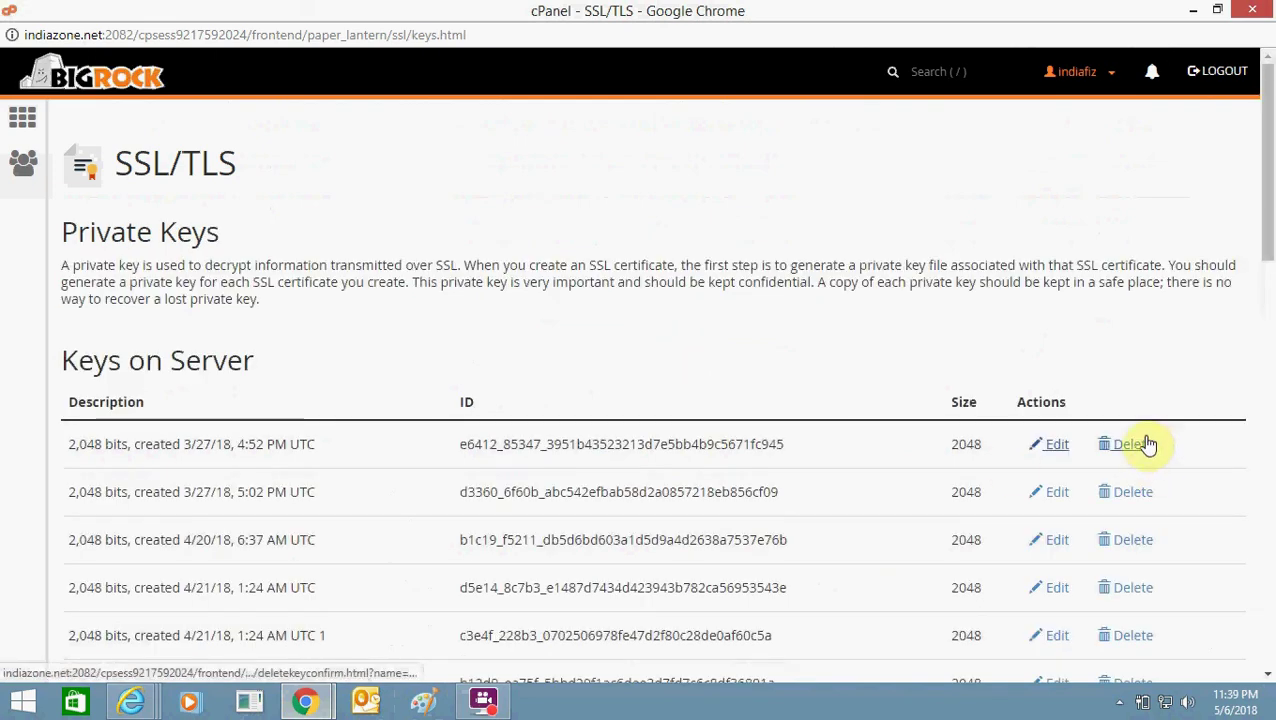
- Delete the 4:52 PM, 5:02 PM and 4/20/18 6:37 AM private keys
click(1128, 444)
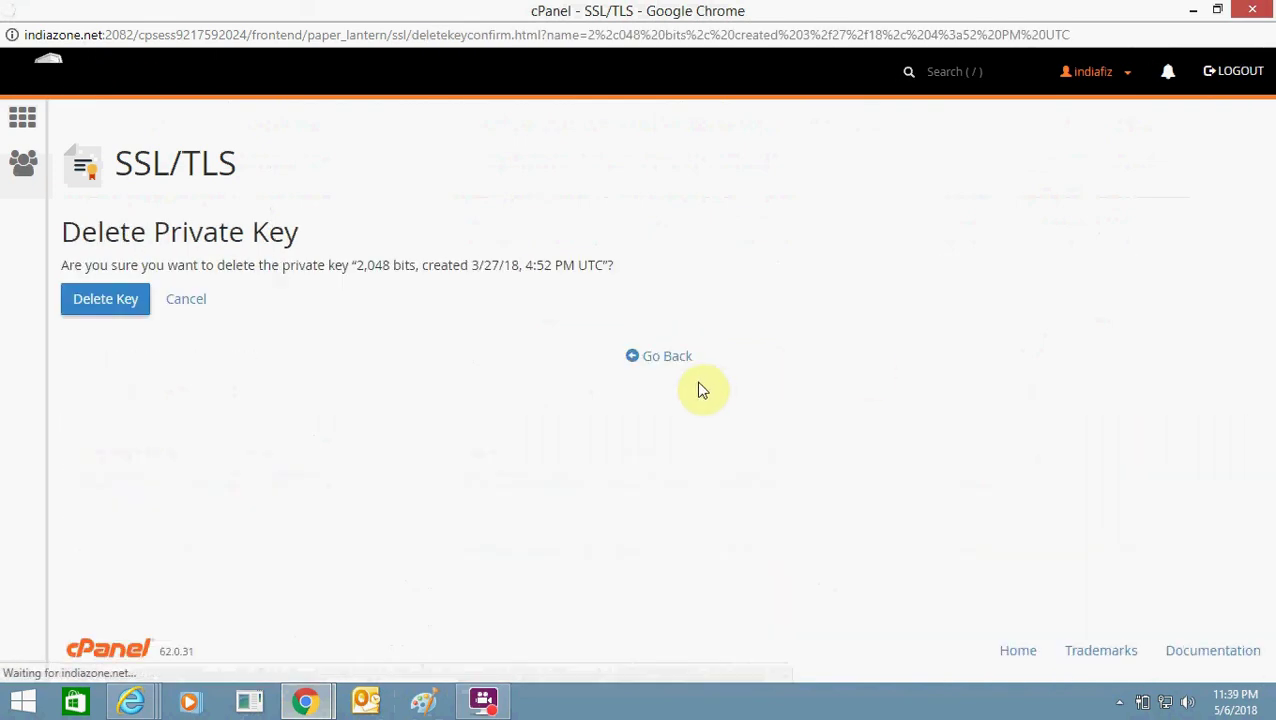
click(124, 302)
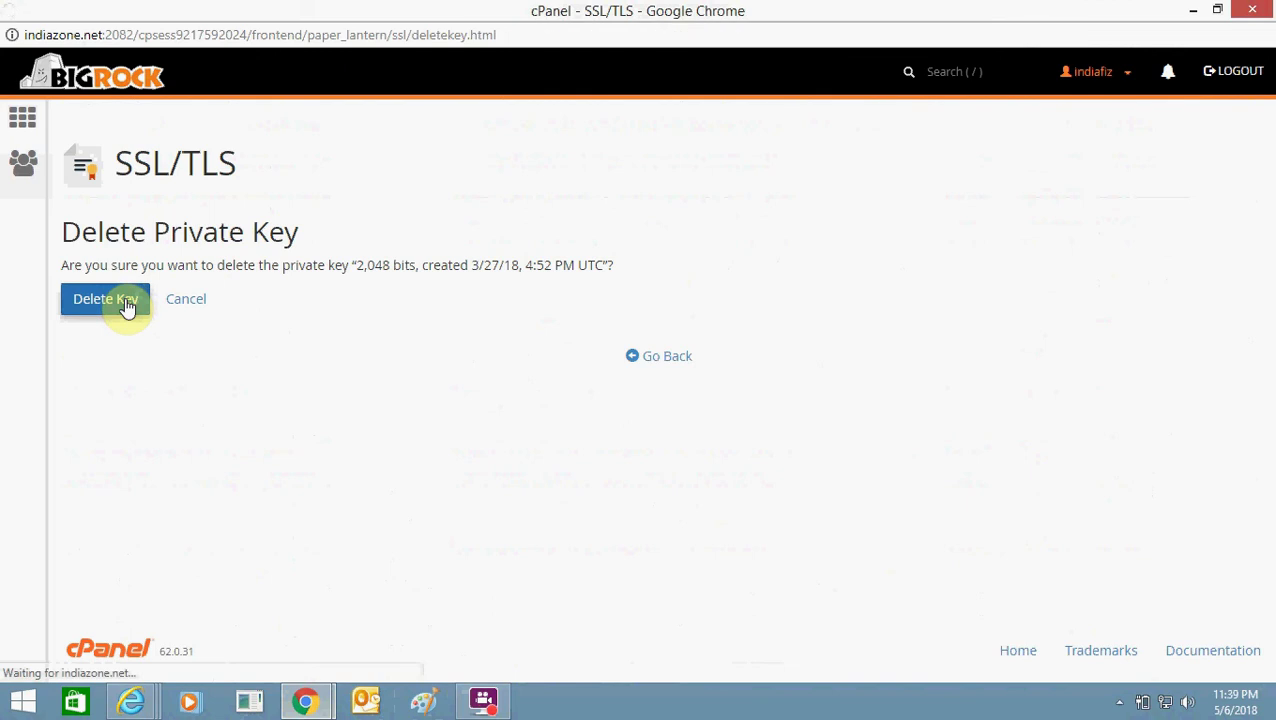
click(654, 345)
scroll(1262, 430, down, 5)
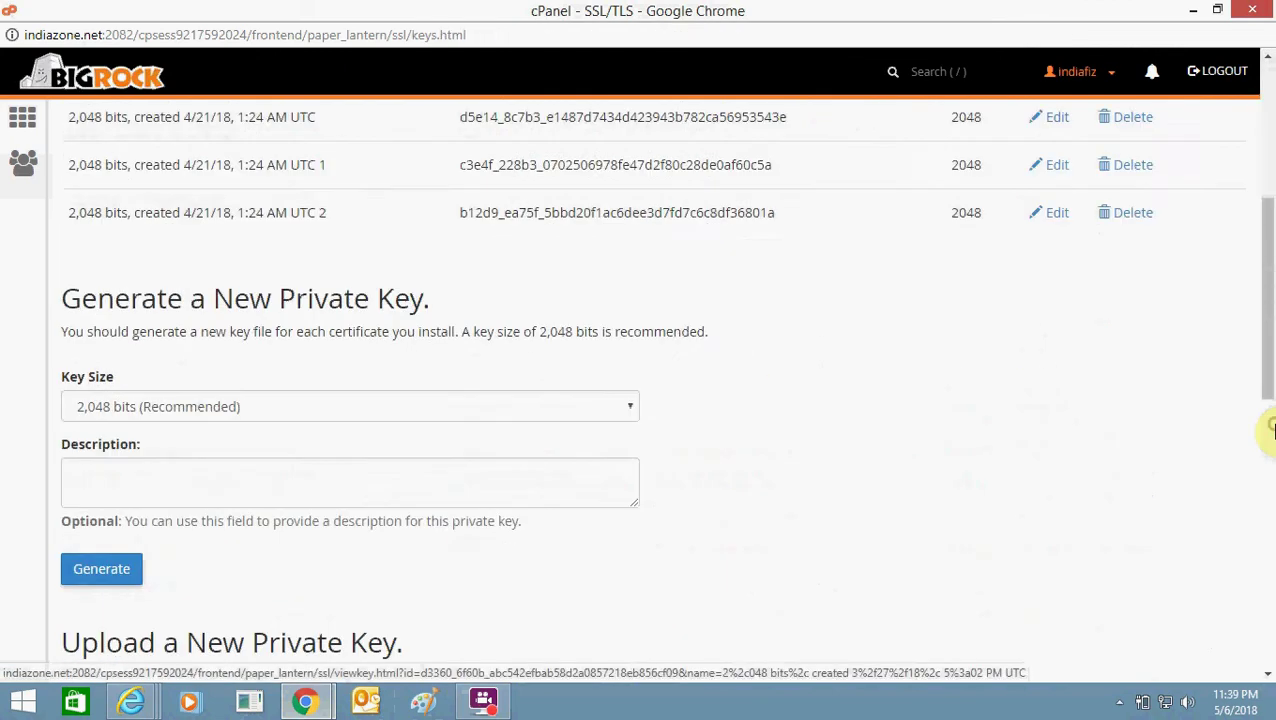
drag(1268, 430, 1267, 224)
click(1134, 325)
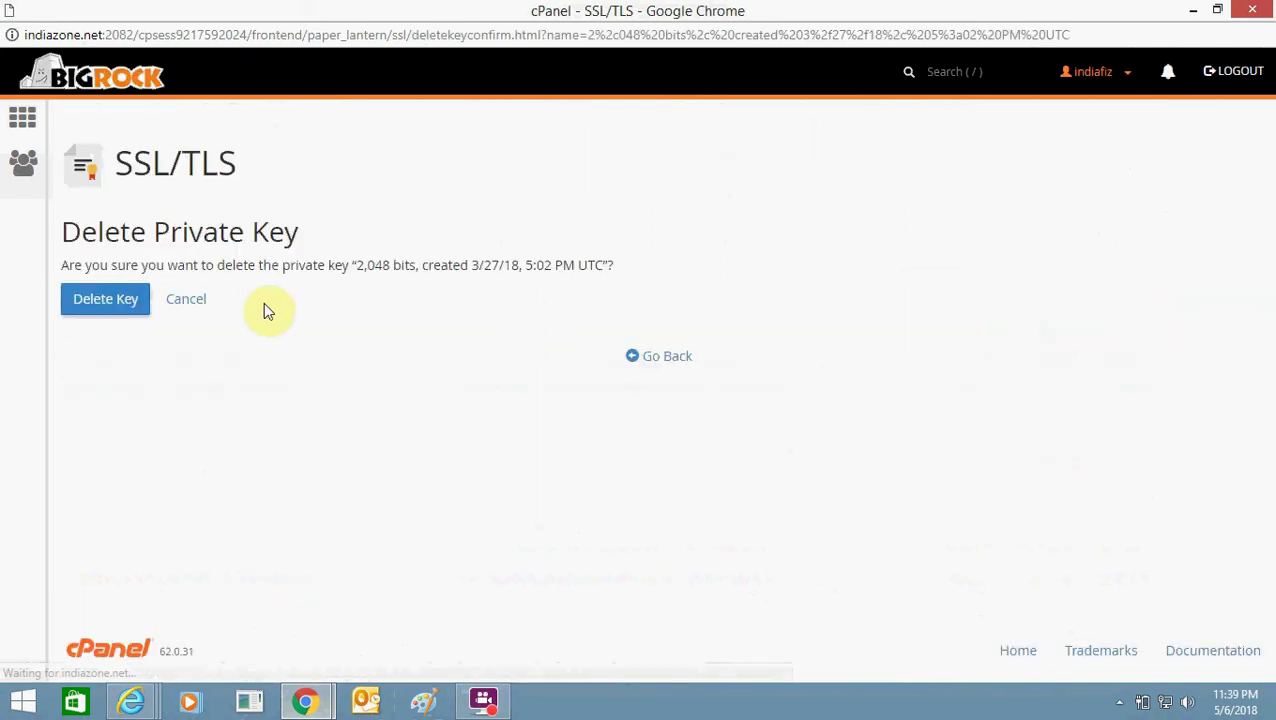
click(62, 305)
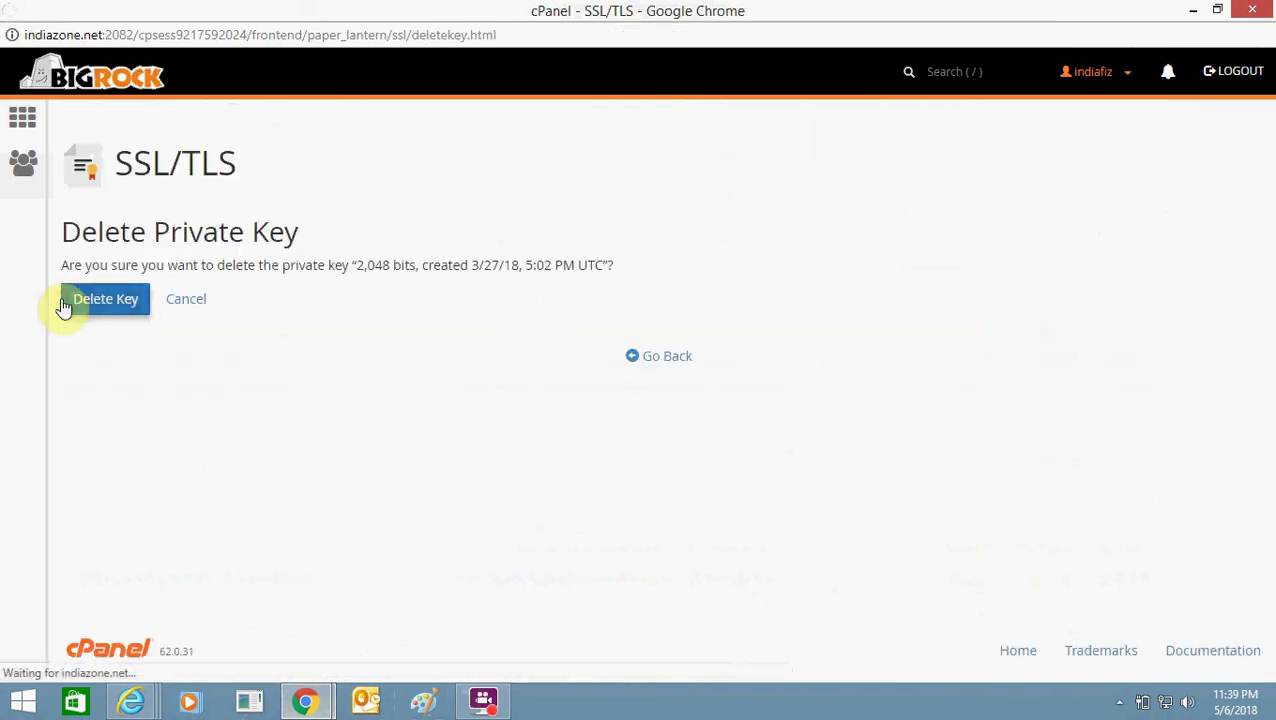
click(660, 341)
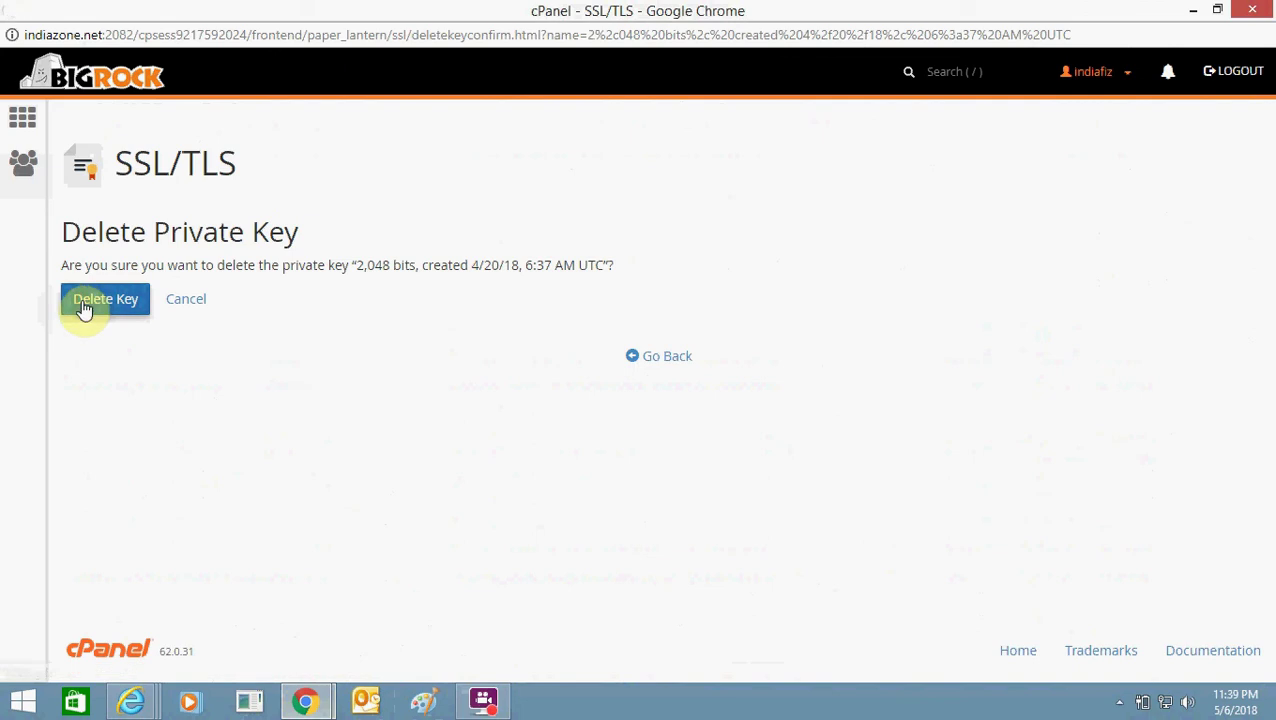
click(84, 310)
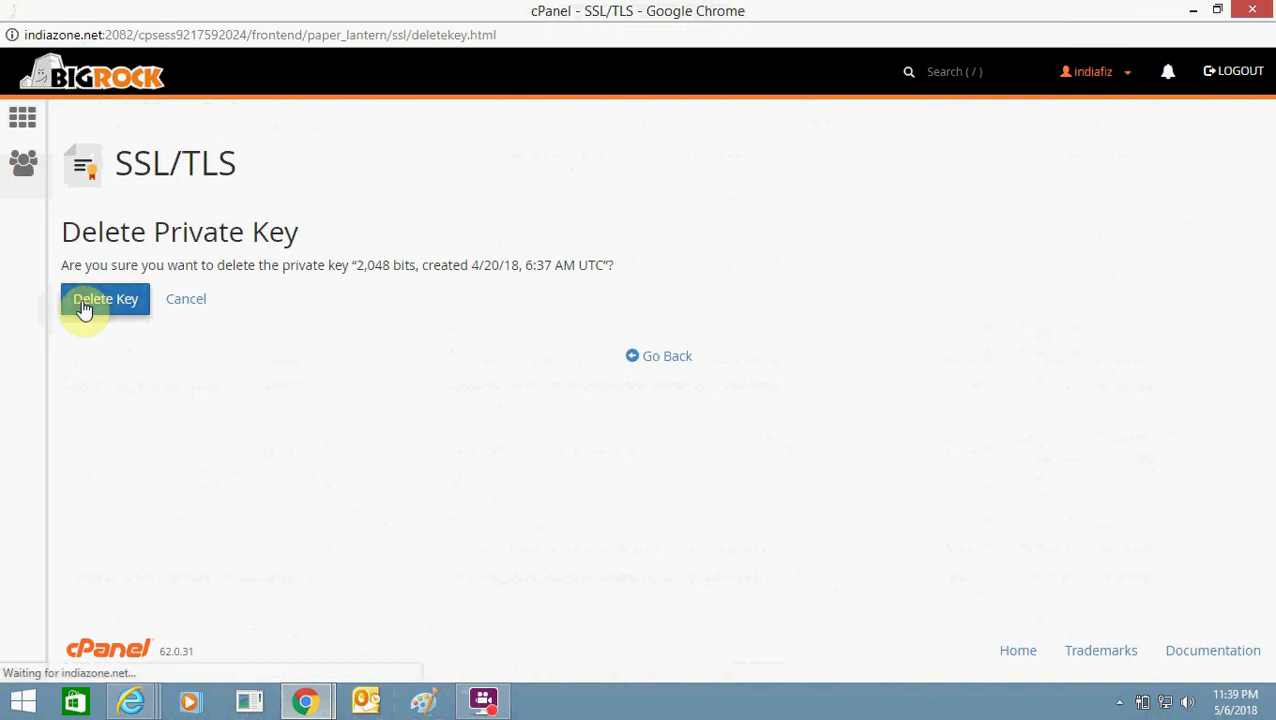
click(667, 341)
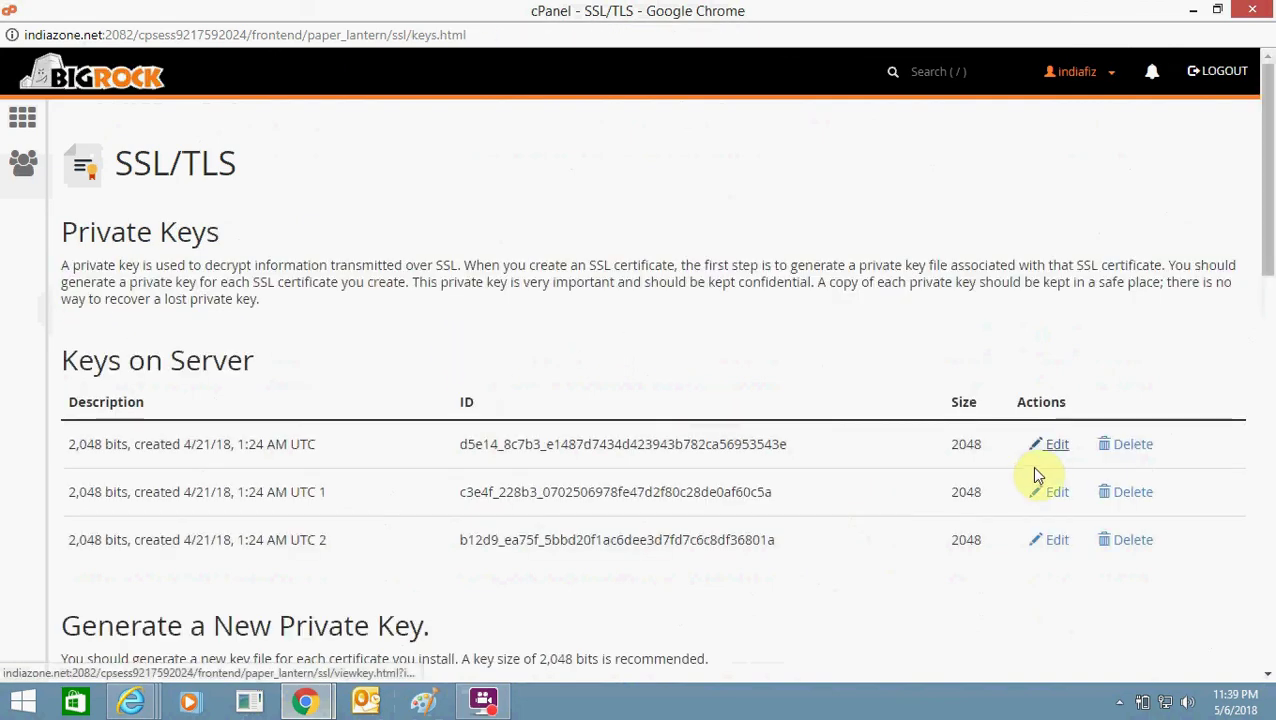
- Delete the three 4/21/18 private keys, including the UTC 2 key, confirming each with Delete Key
click(1152, 448)
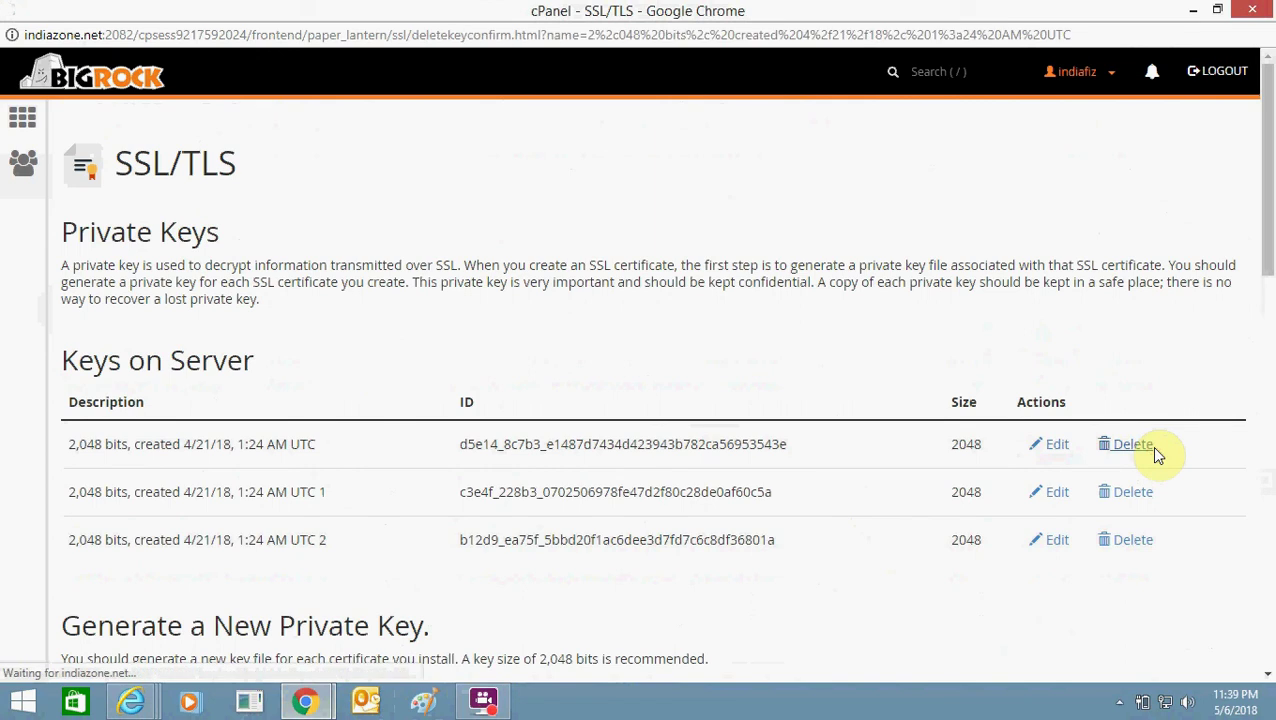
click(91, 303)
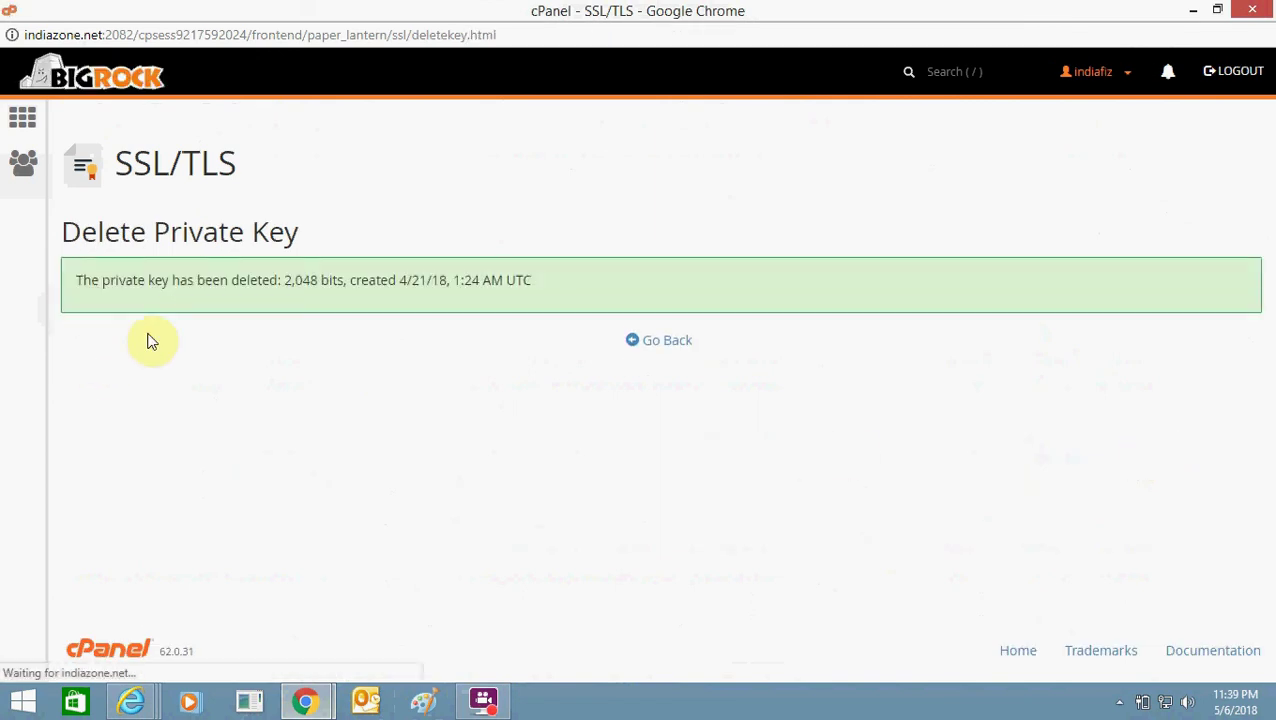
click(689, 340)
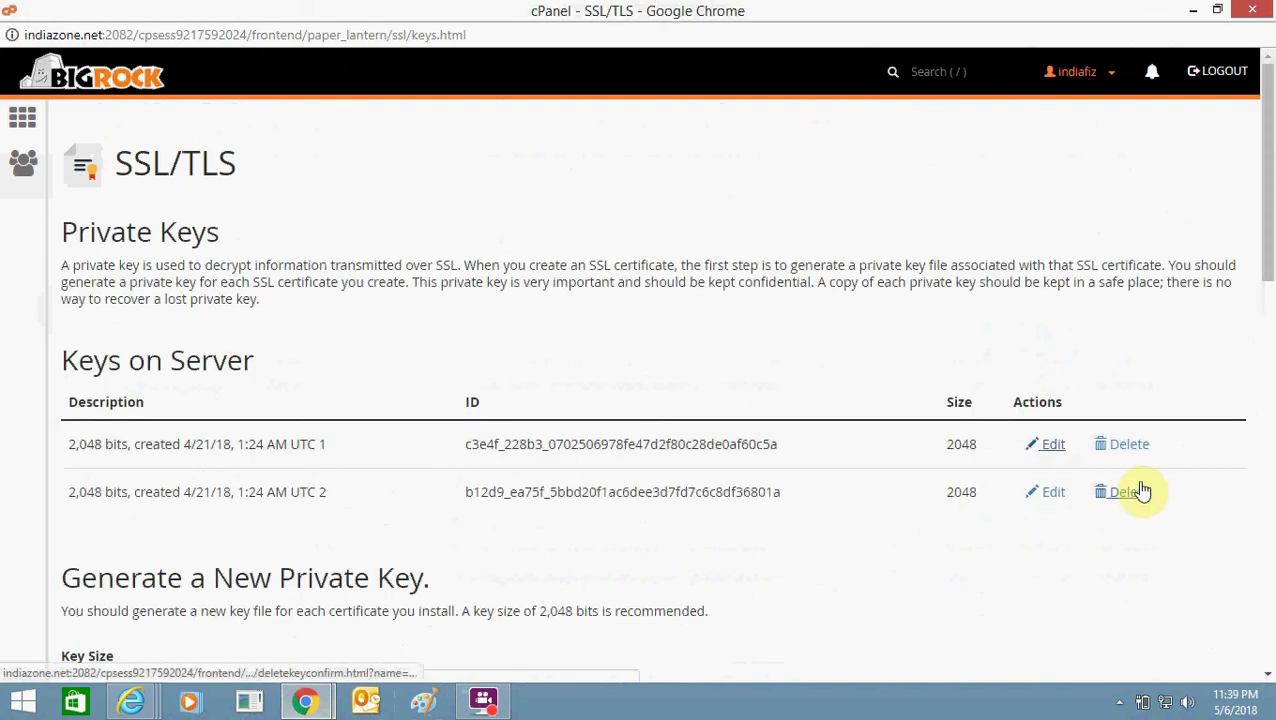
click(1133, 498)
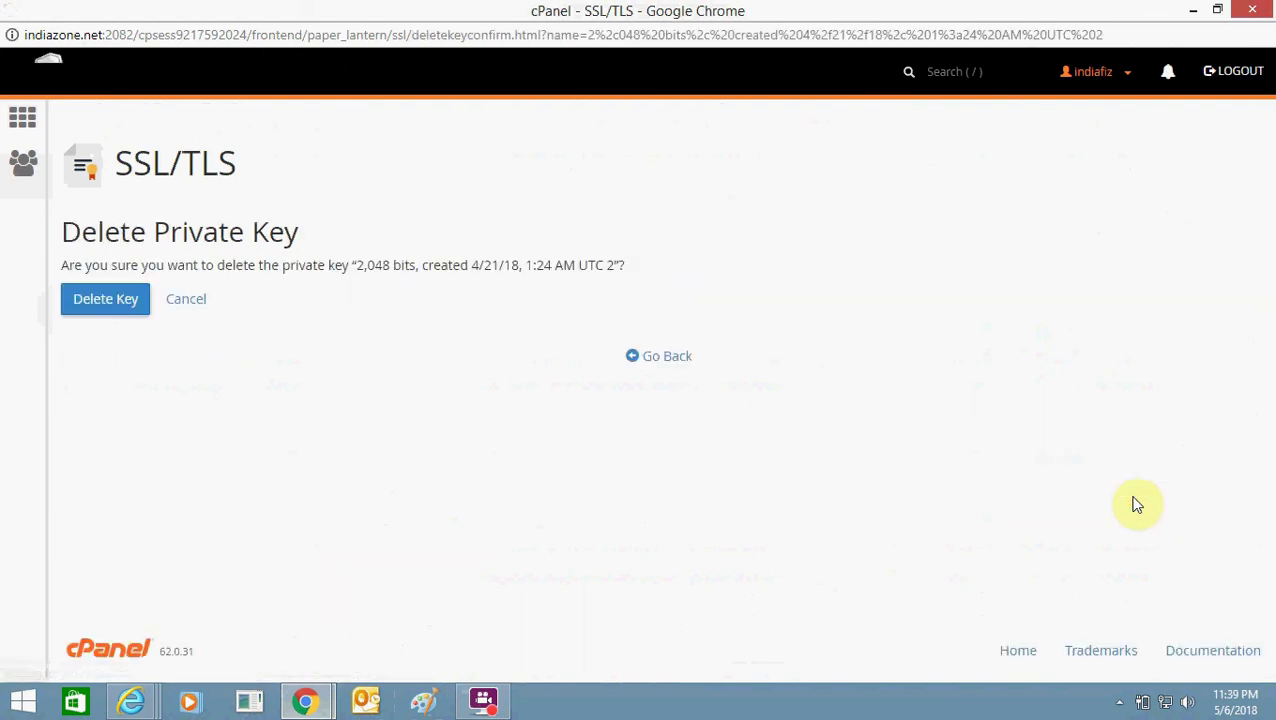
click(110, 306)
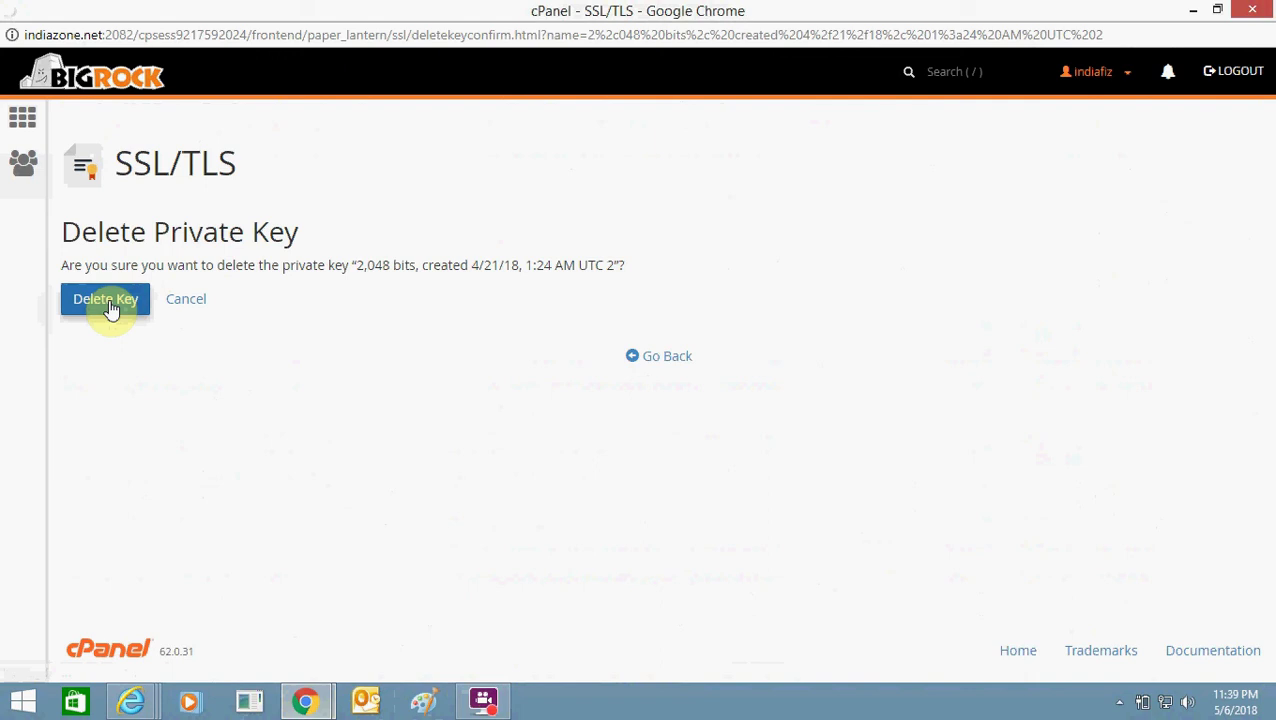
click(686, 341)
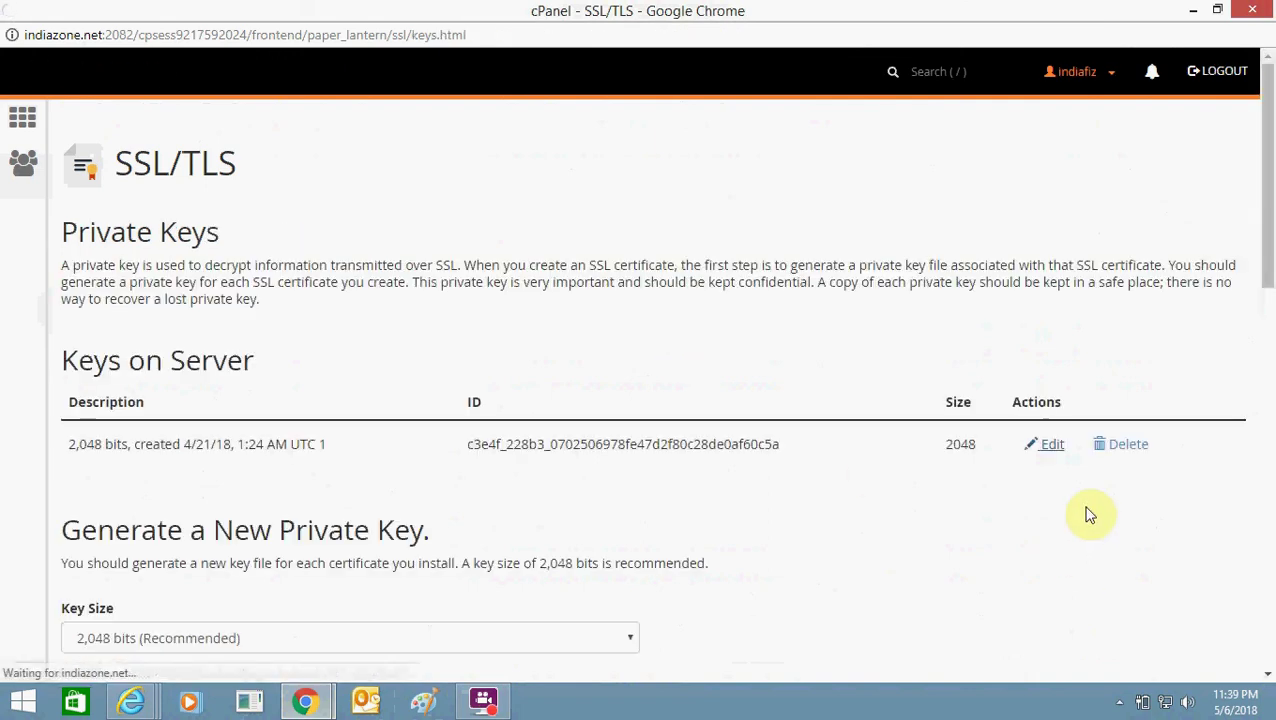
click(1125, 441)
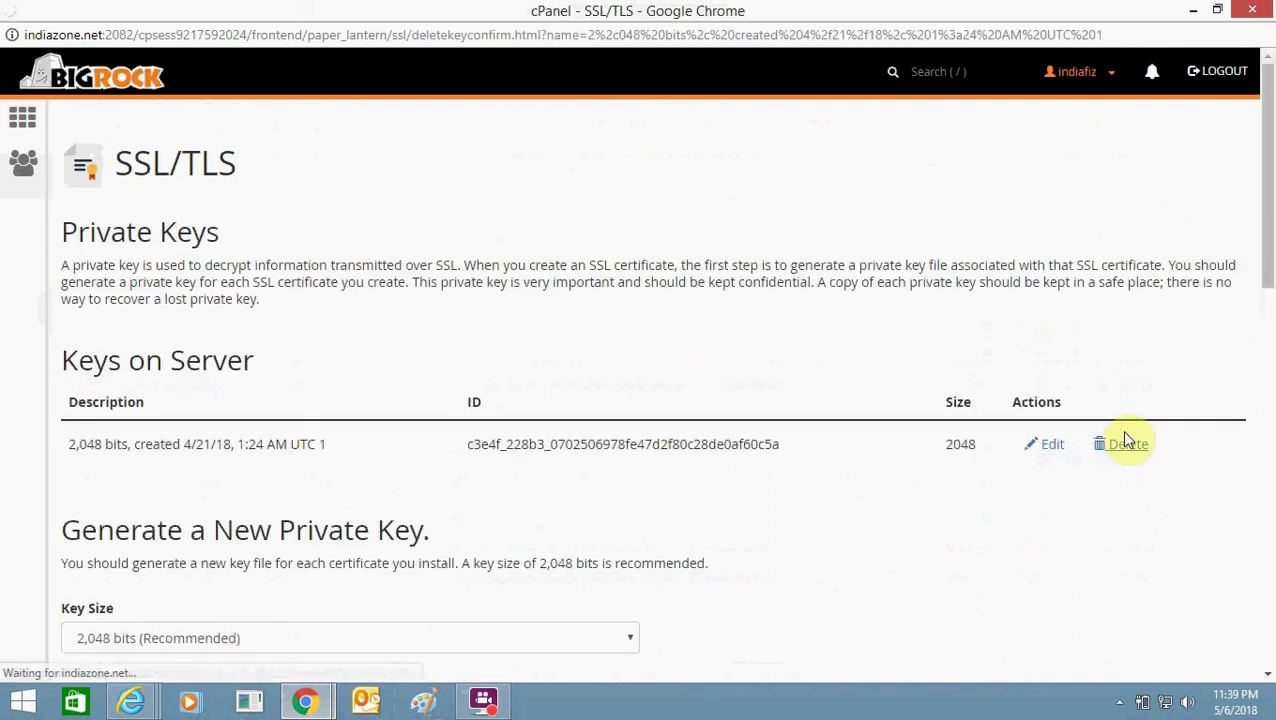
click(116, 304)
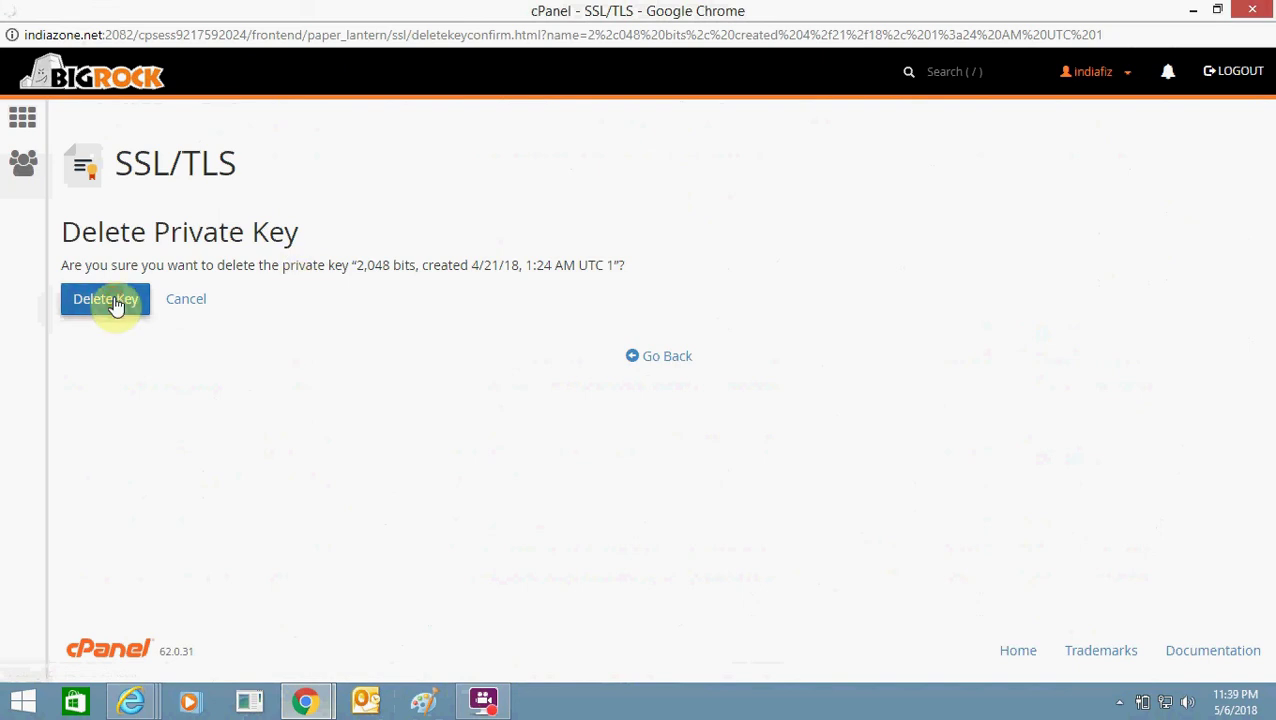
click(678, 341)
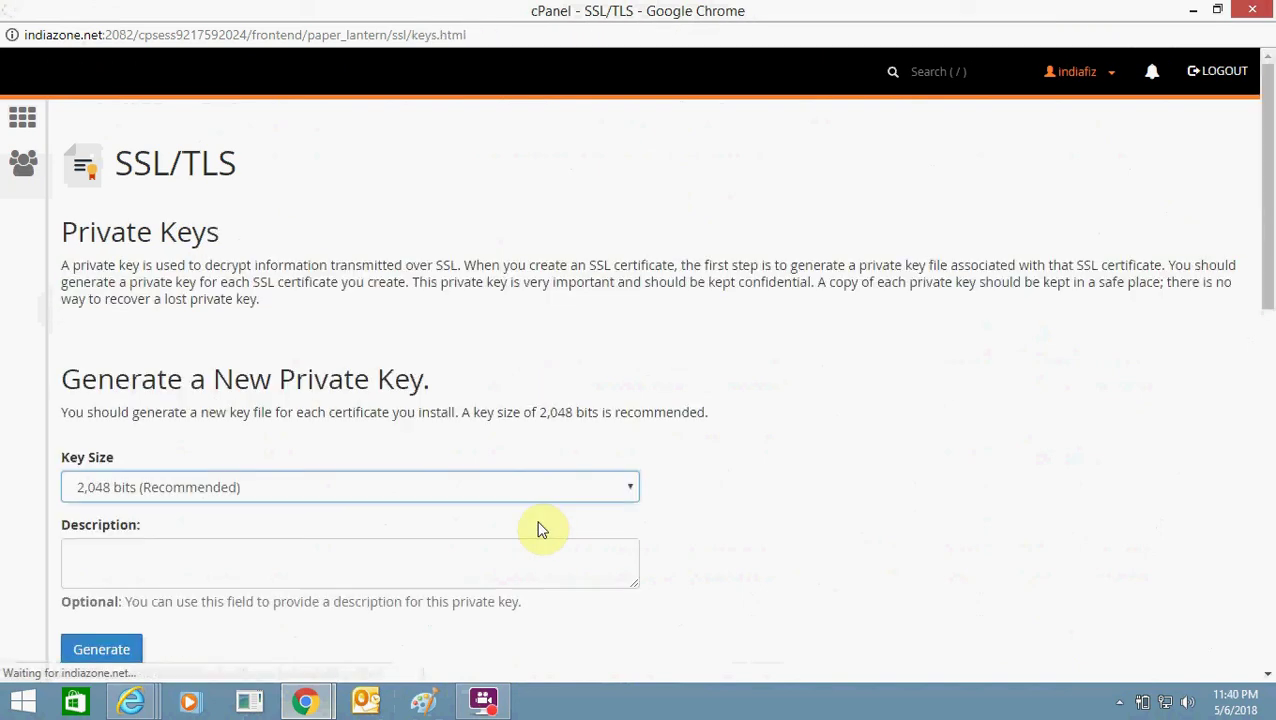
mouse_move(320, 708)
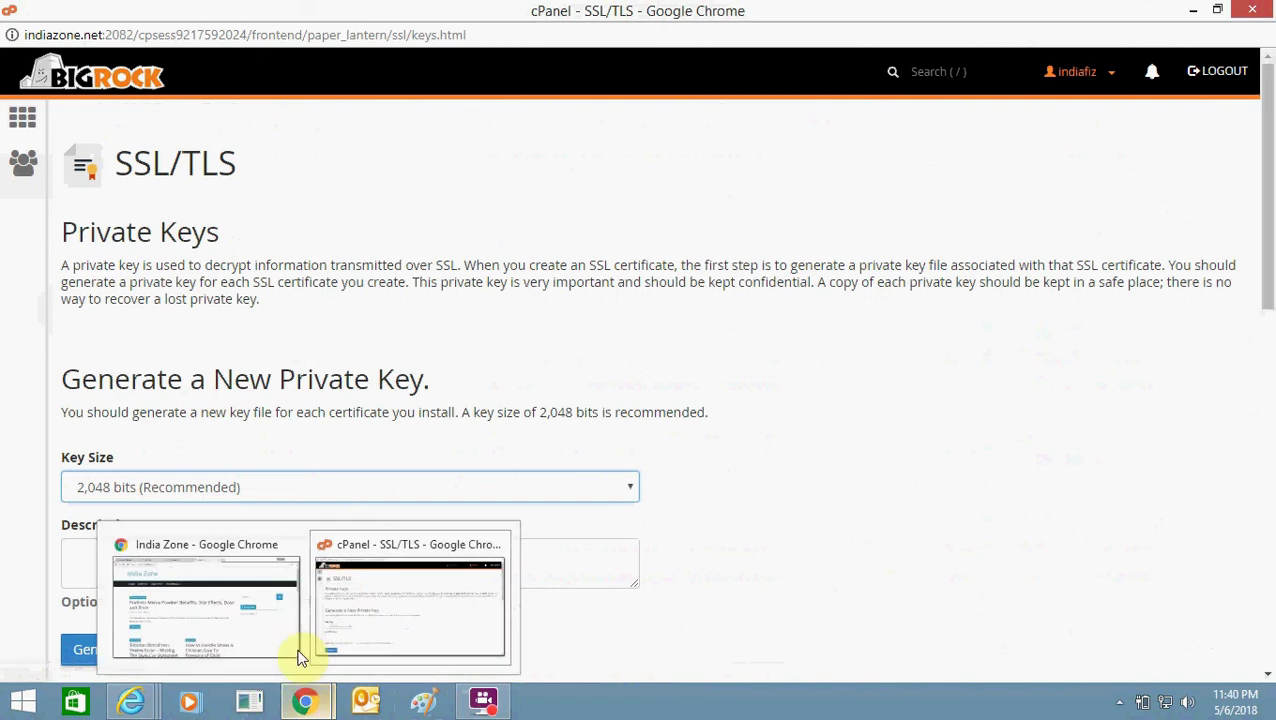
click(245, 601)
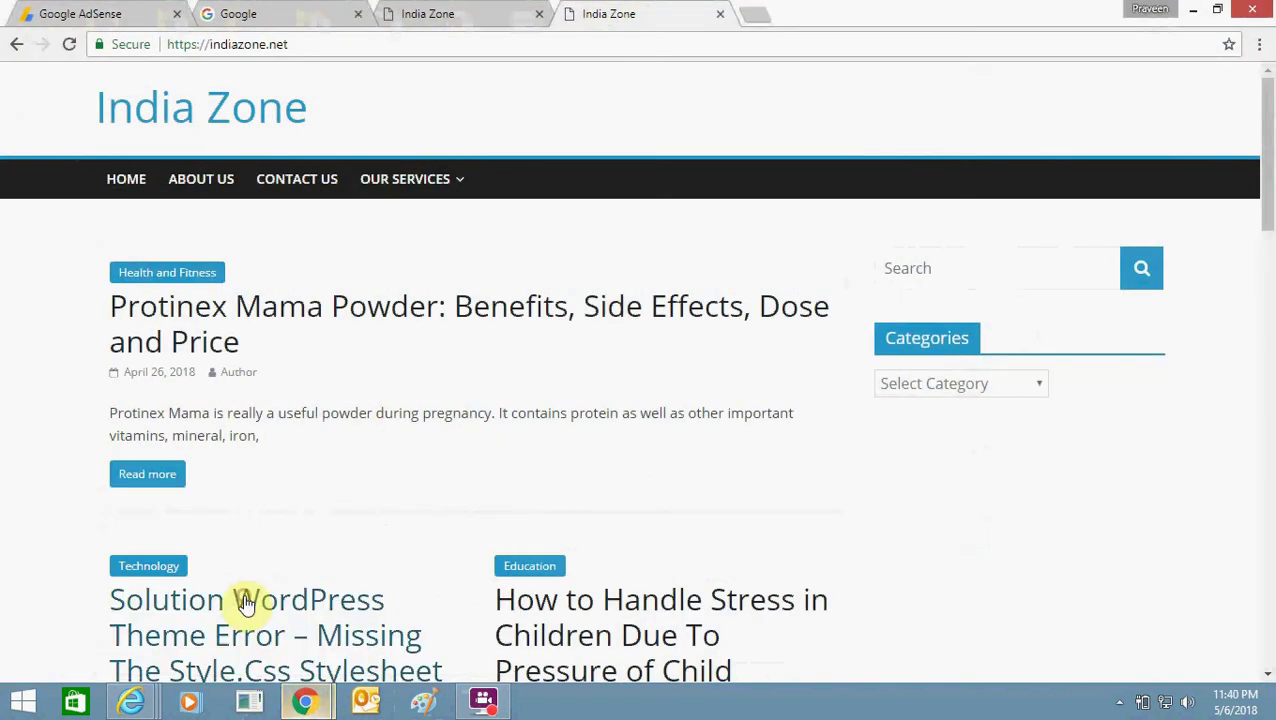
click(70, 44)
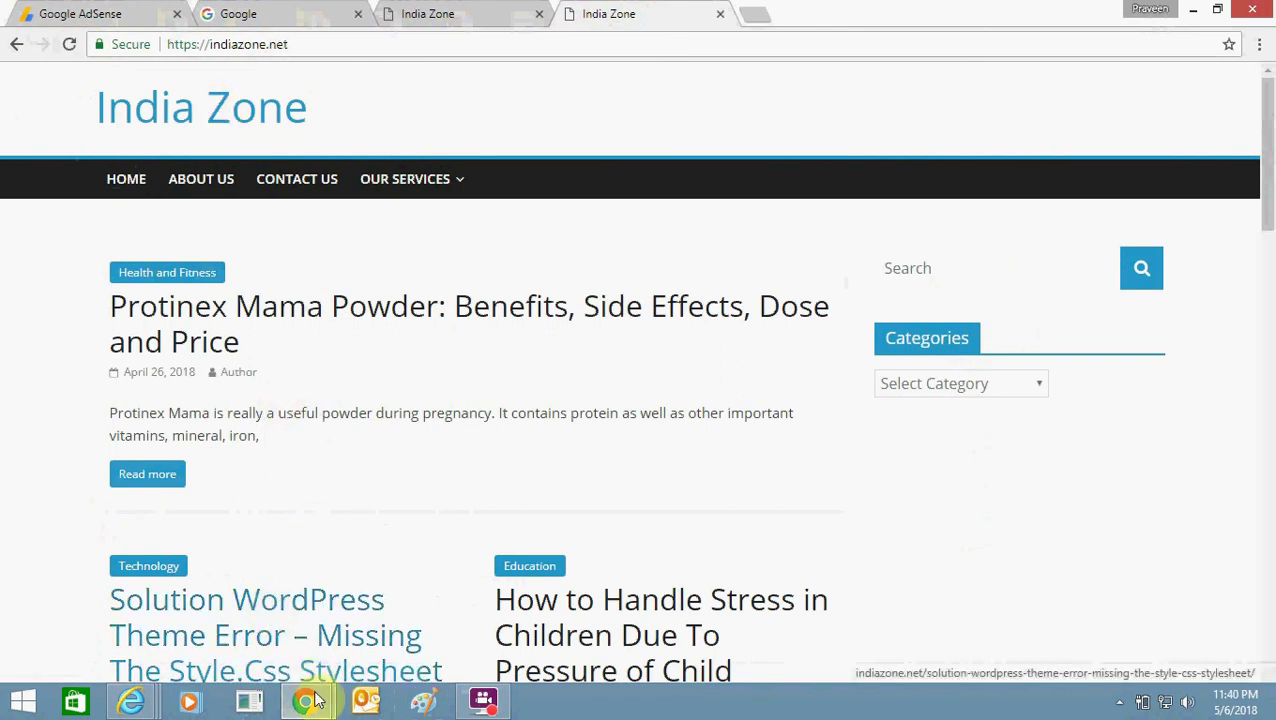
mouse_move(305, 700)
click(232, 640)
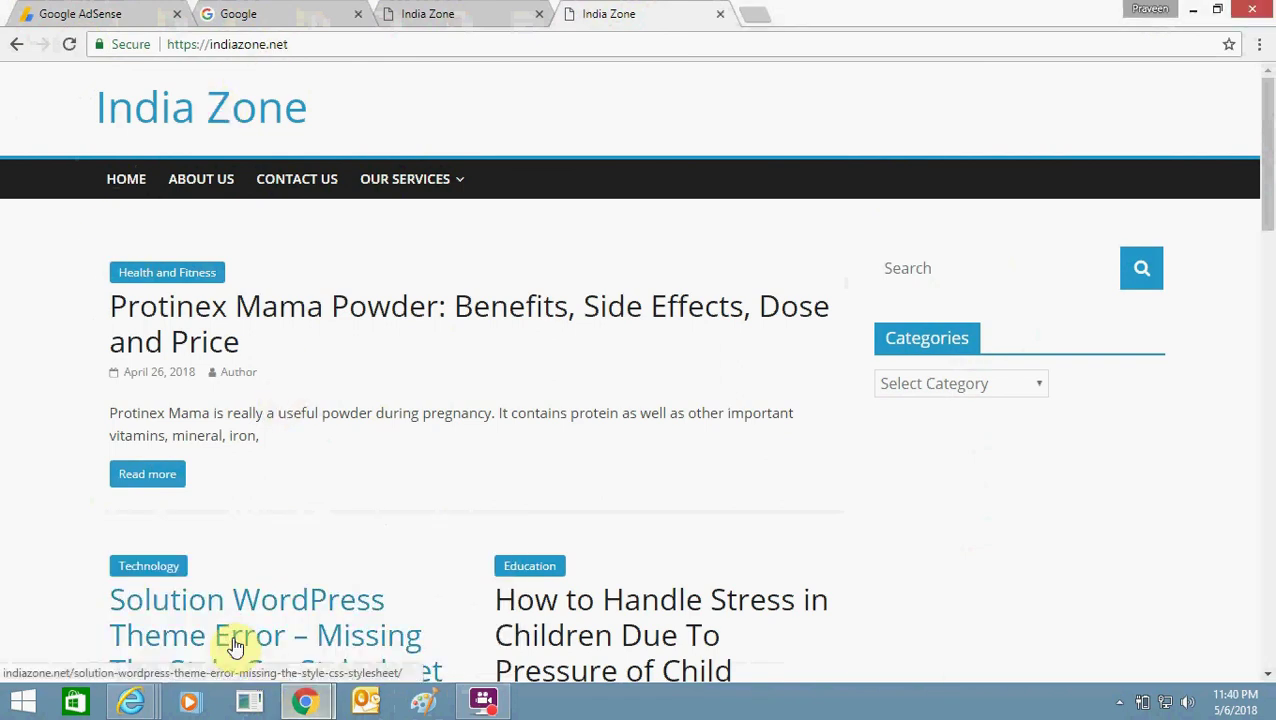
mouse_move(307, 702)
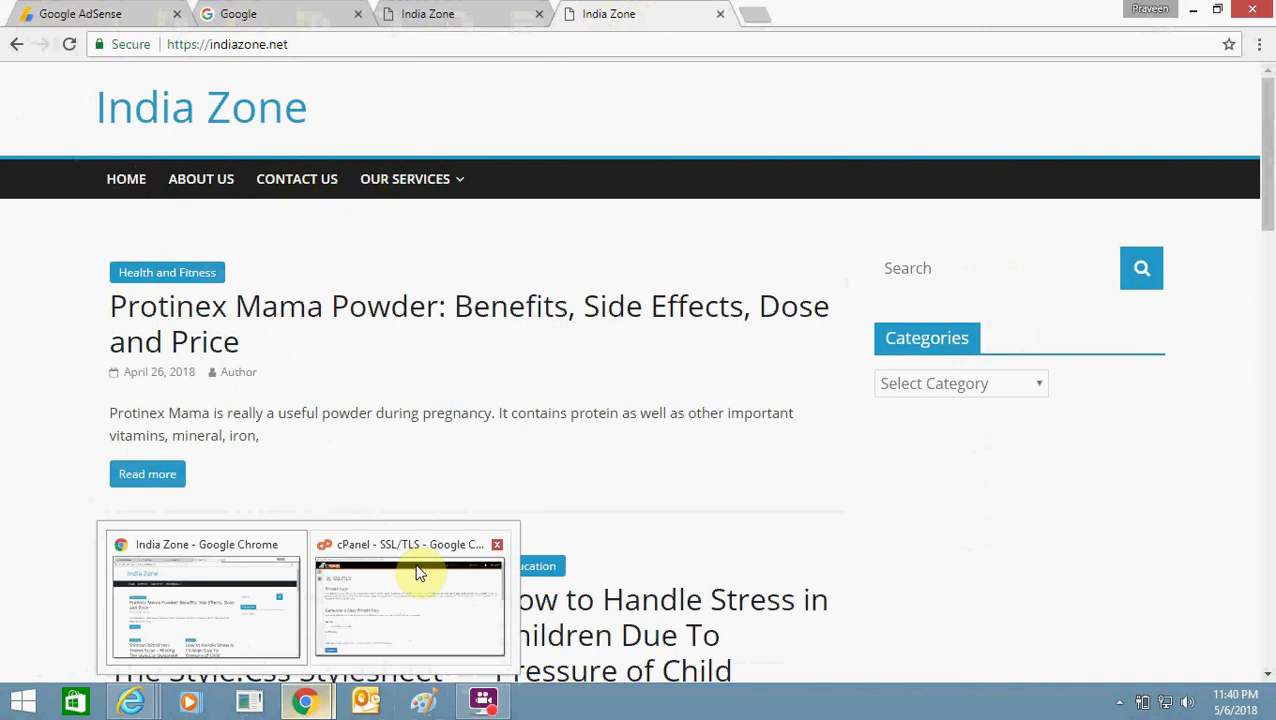
click(419, 570)
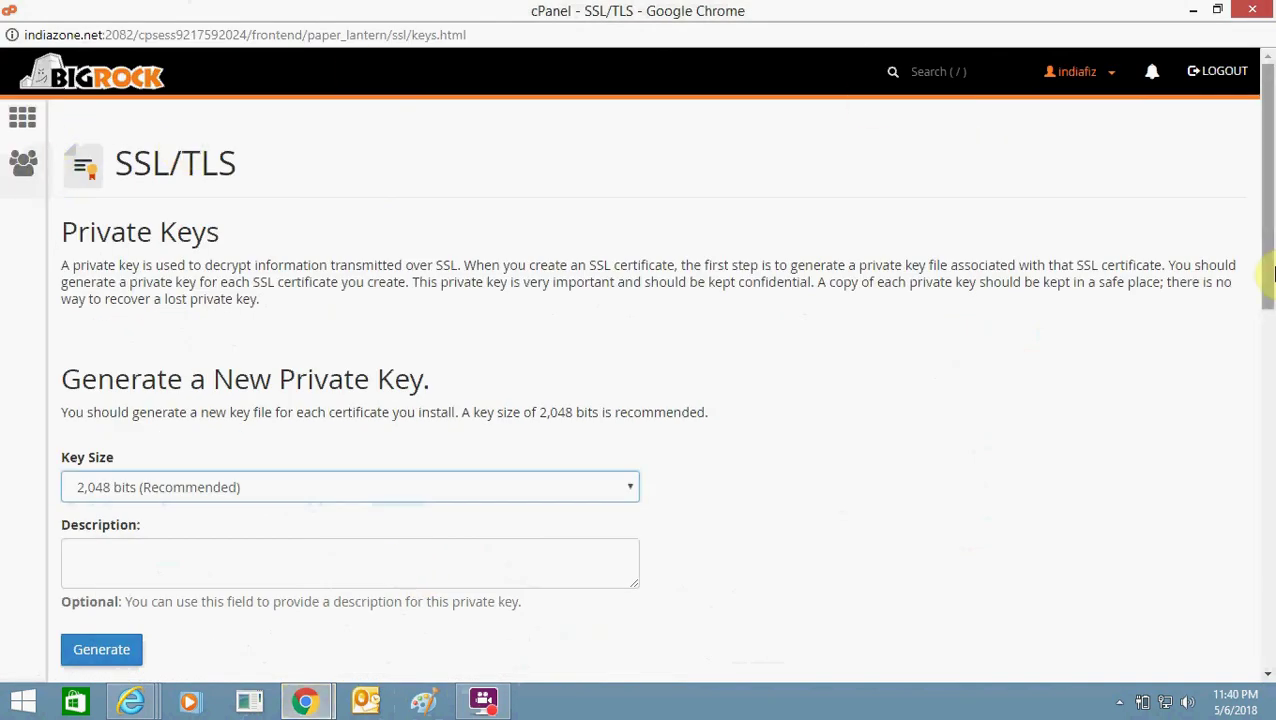
- Return to the SSL Manager and open the Certificate Signing Requests (CSR) form
click(1272, 557)
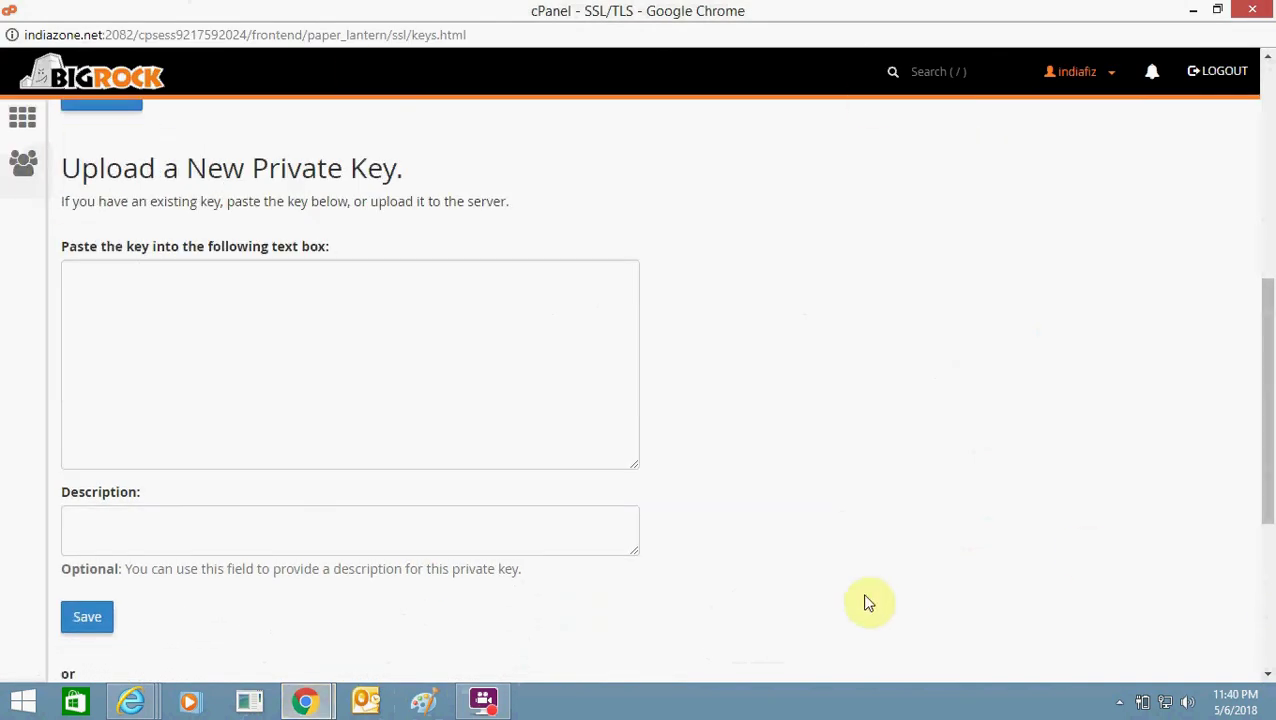
click(1271, 562)
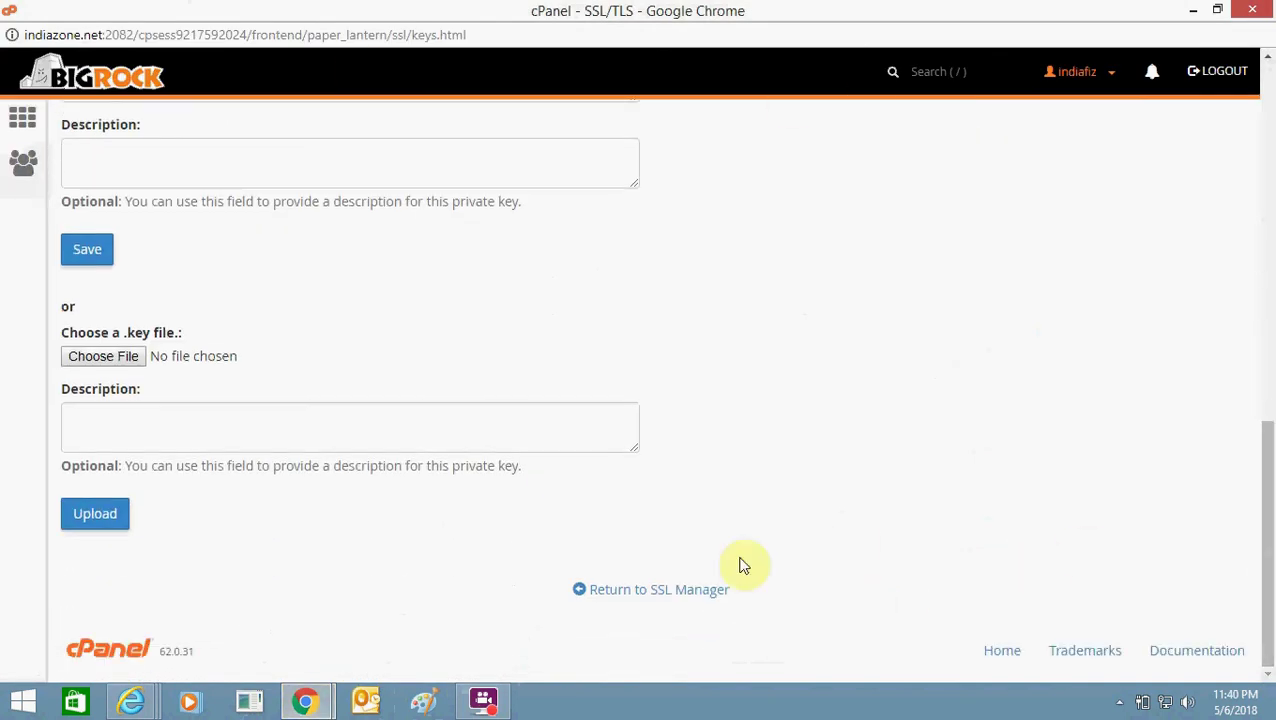
click(663, 590)
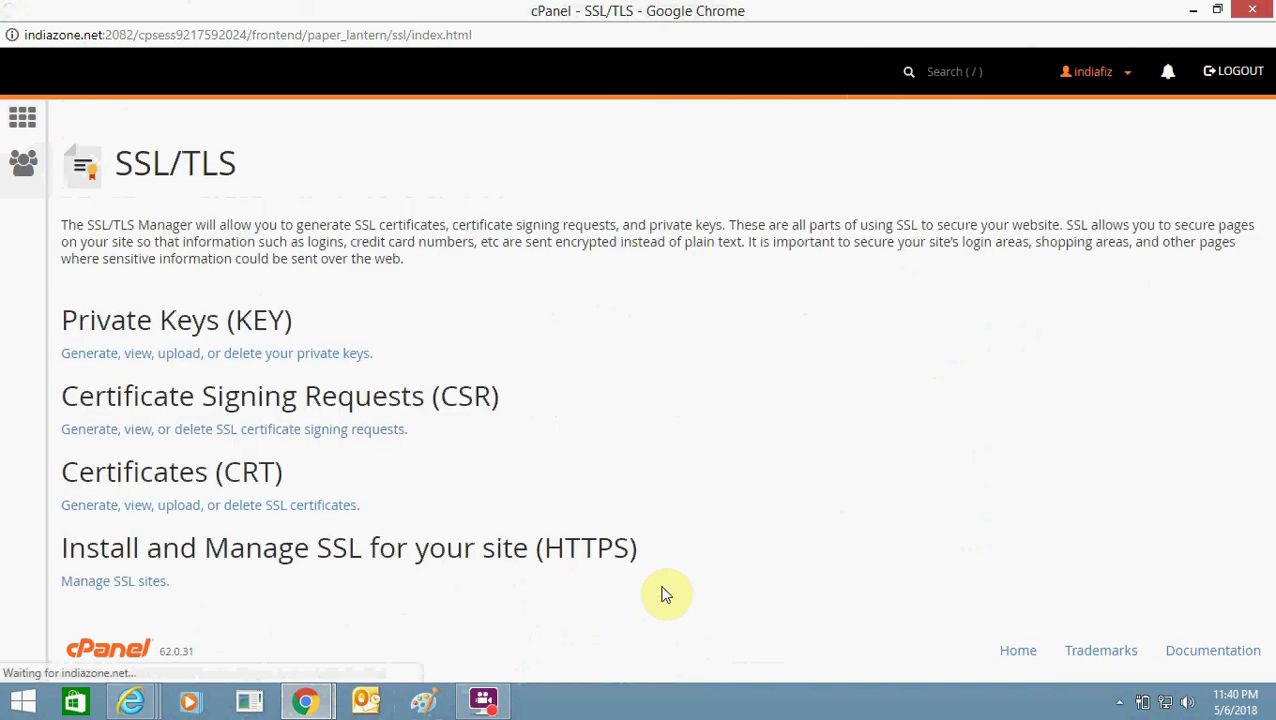
click(296, 436)
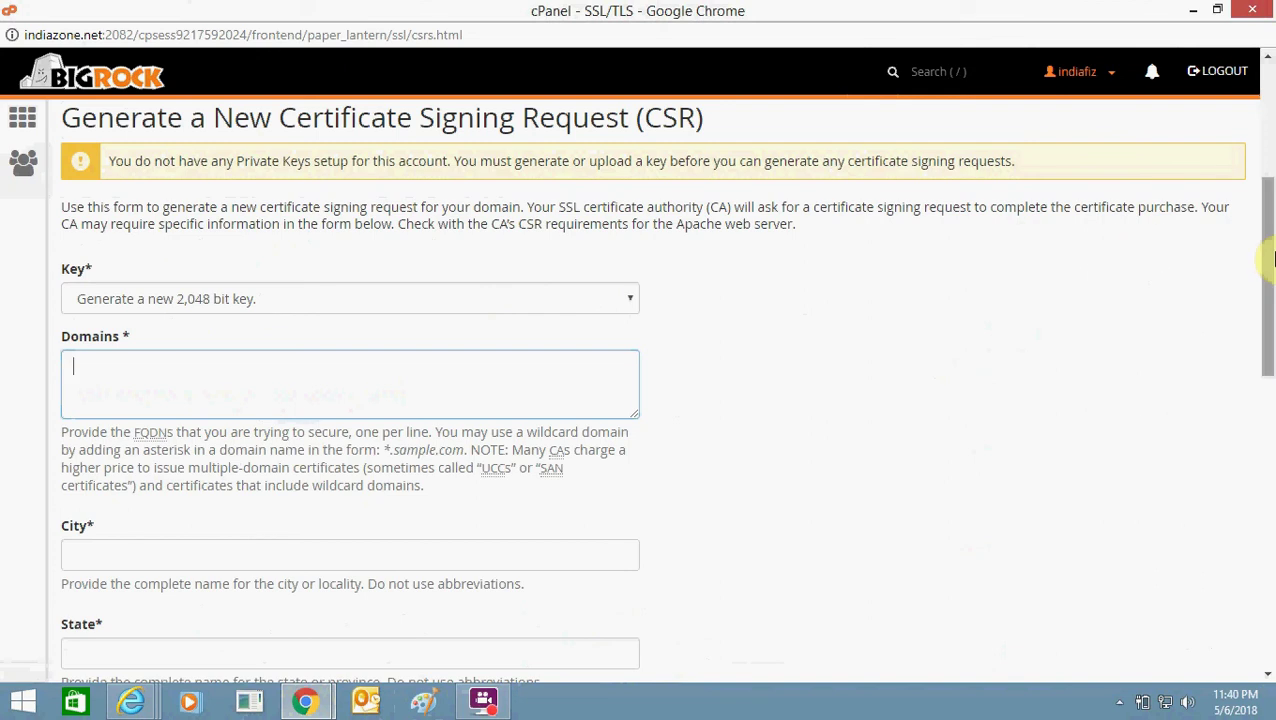
drag(1268, 255, 1267, 467)
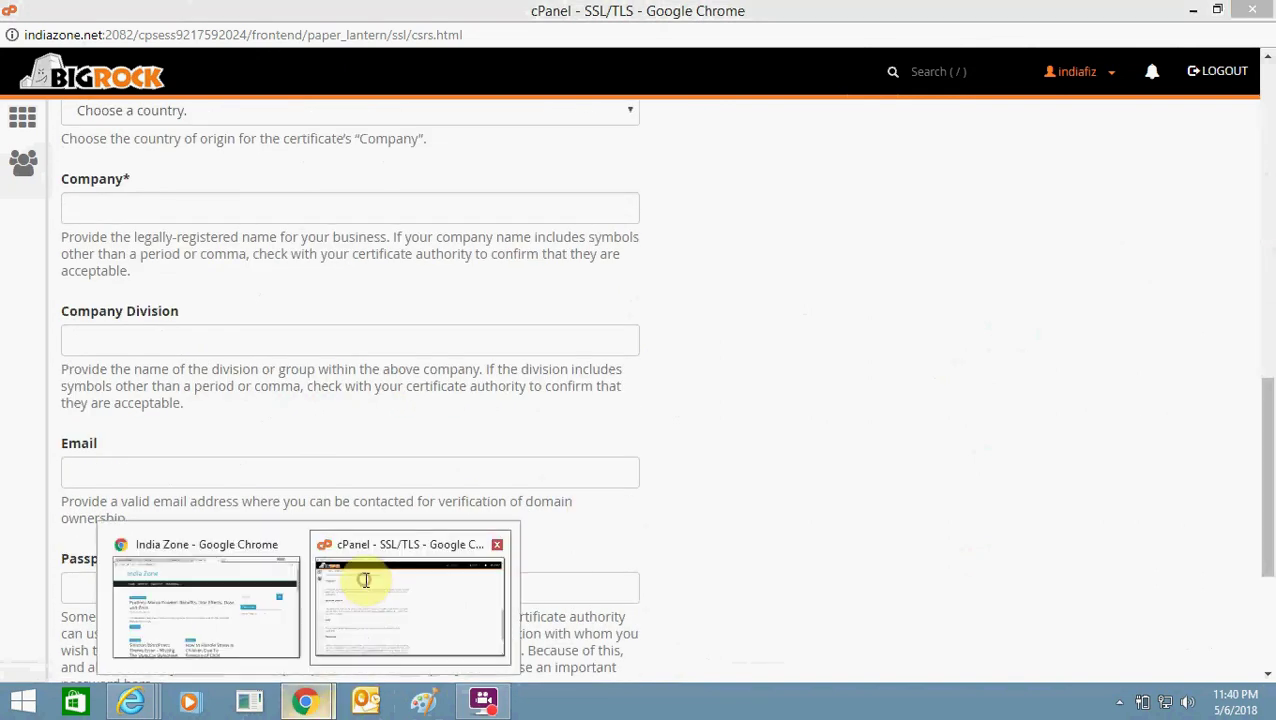
- Bring the India Zone Chrome window forward and show indiazone.net loading over plain http
mouse_move(313, 707)
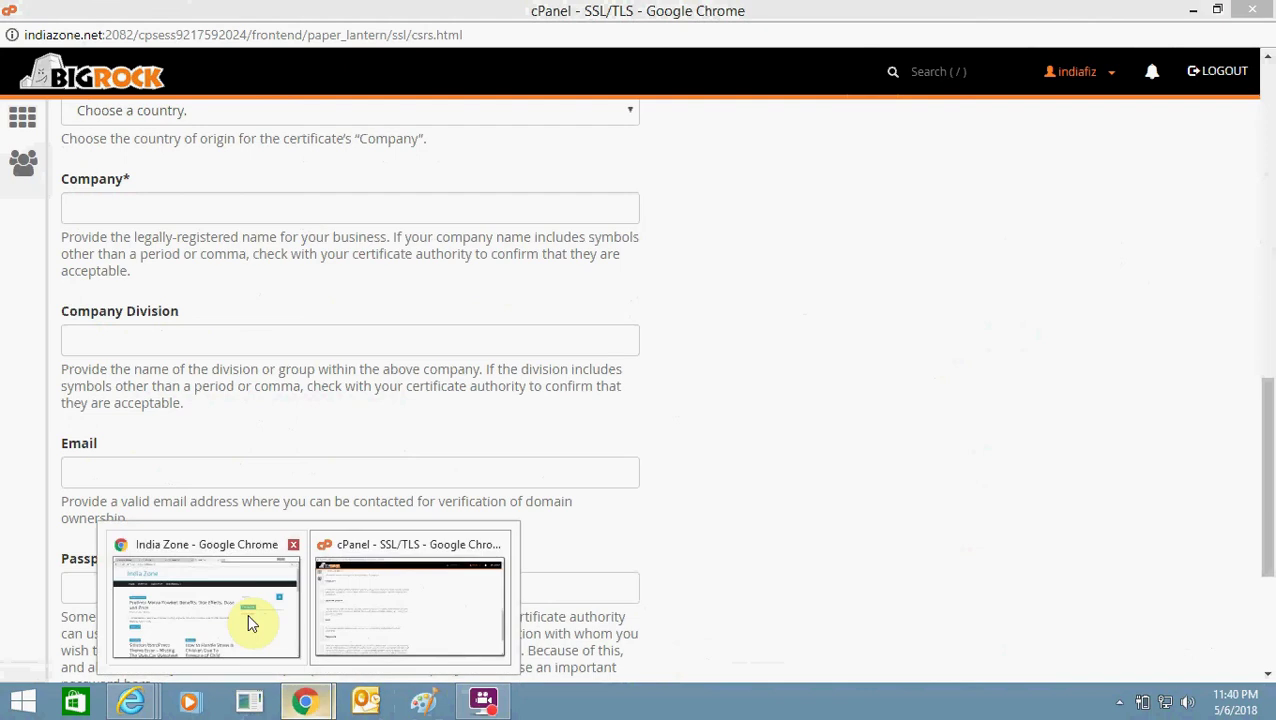
click(247, 613)
click(364, 10)
drag(403, 5, 408, 6)
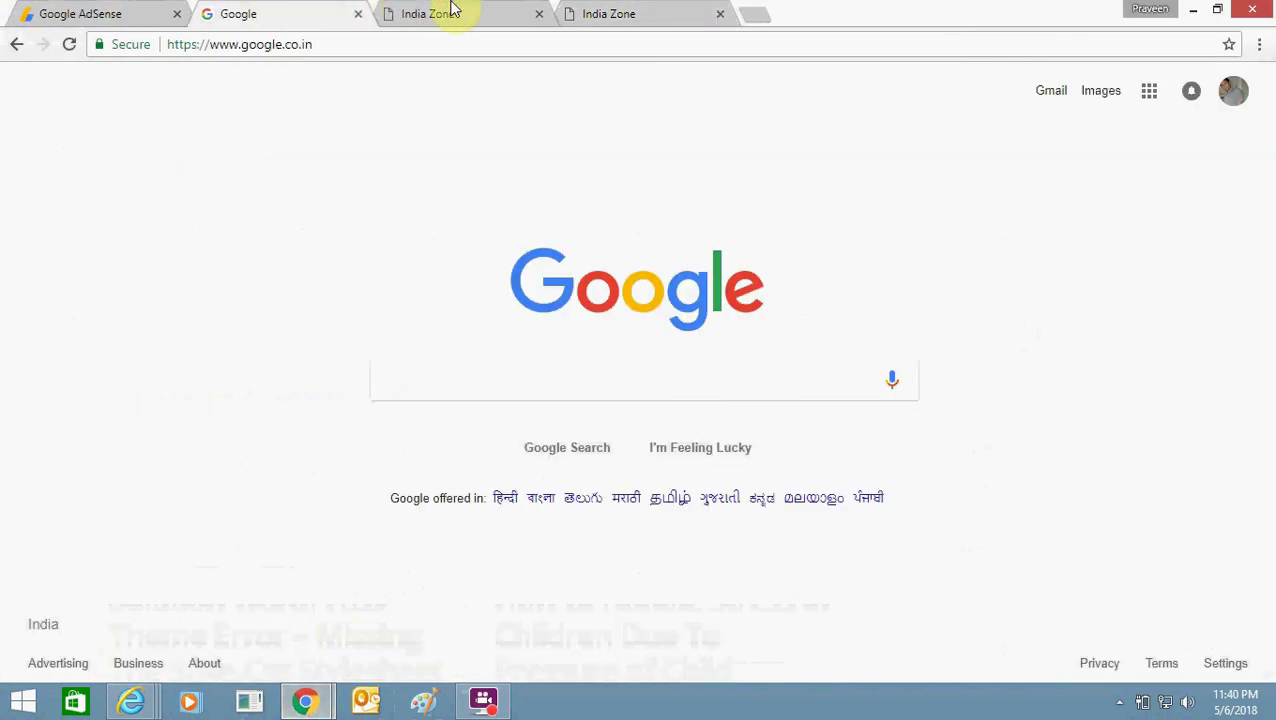
click(430, 13)
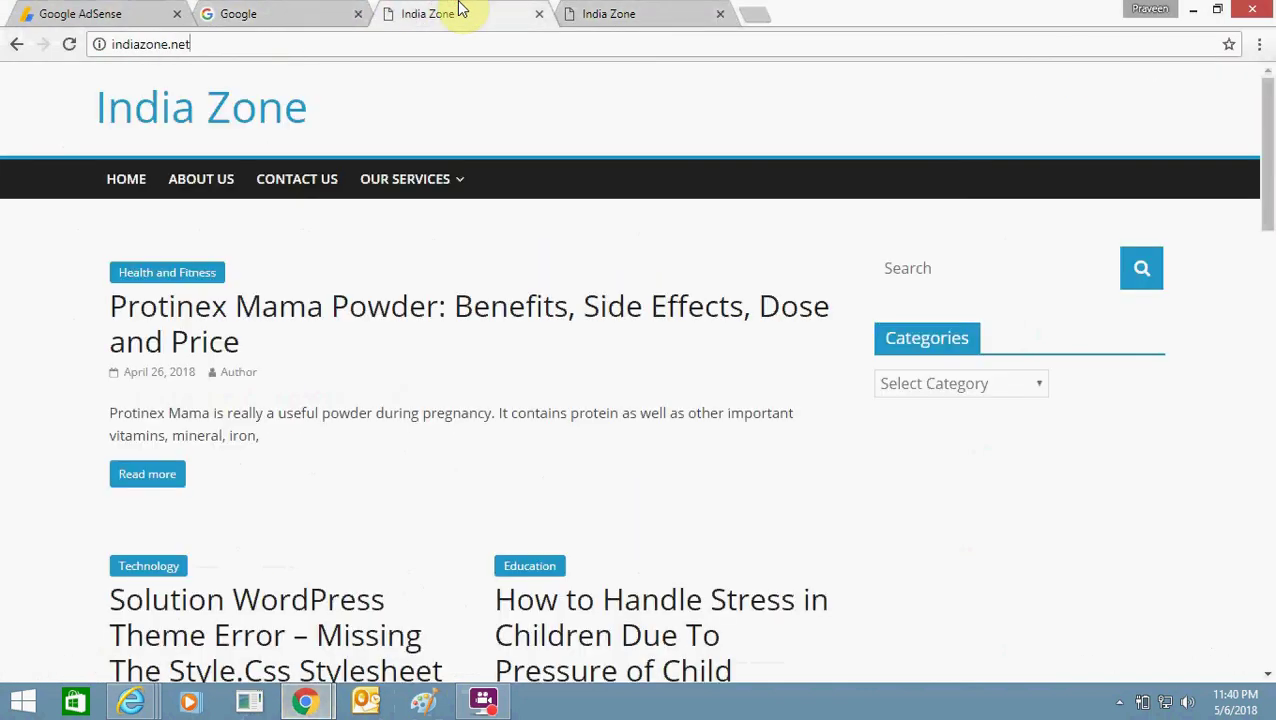